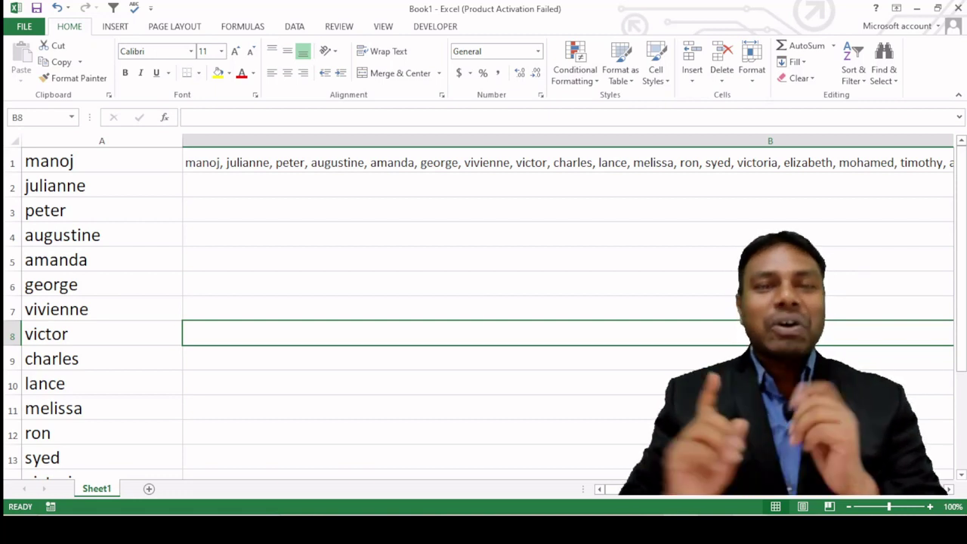
- Review the names listed down column A, from the top through victor
{"action": "left_click", "coordinate": [143, 172]}
{"action": "left_click", "coordinate": [136, 189]}
{"action": "left_click", "coordinate": [138, 213]}
{"action": "left_click", "coordinate": [140, 238]}
{"action": "left_click", "coordinate": [142, 260]}
{"action": "left_click", "coordinate": [140, 310]}
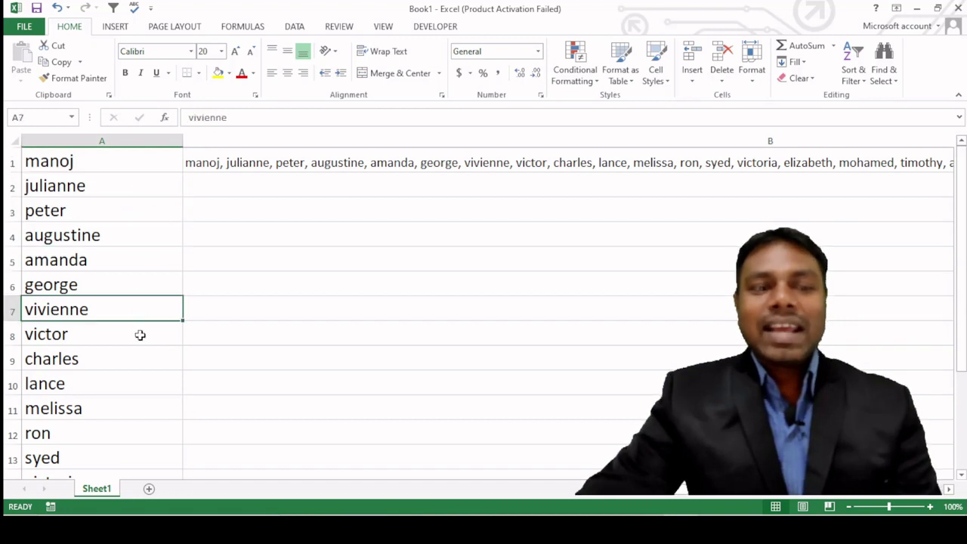
{"action": "left_click", "coordinate": [140, 335]}
{"action": "scroll", "coordinate": [129, 348], "scroll_direction": "down", "scroll_amount": 1}
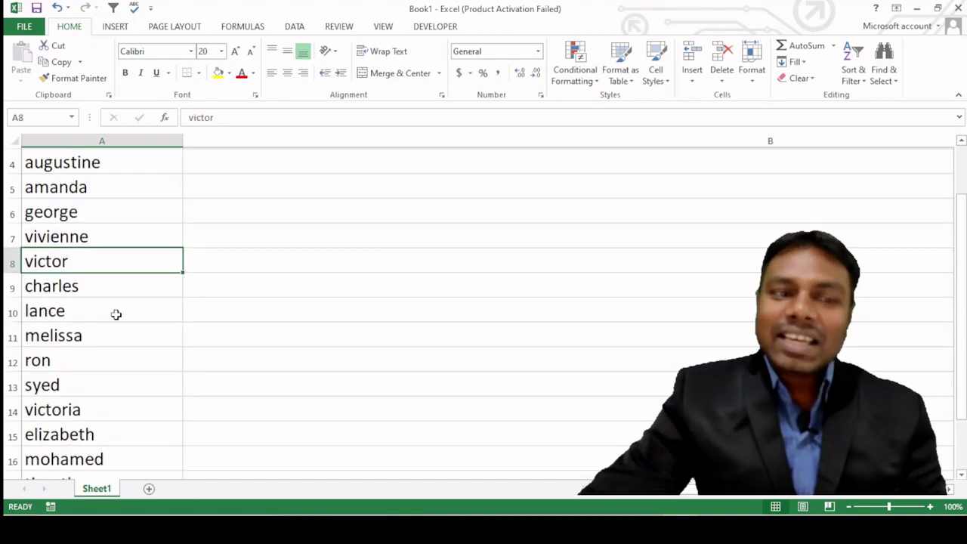
{"action": "scroll", "coordinate": [132, 227], "scroll_direction": "up", "scroll_amount": 1}
- Point out names further down column A and the joined name list in B1
{"action": "left_click", "coordinate": [136, 170]}
{"action": "left_click", "coordinate": [130, 202]}
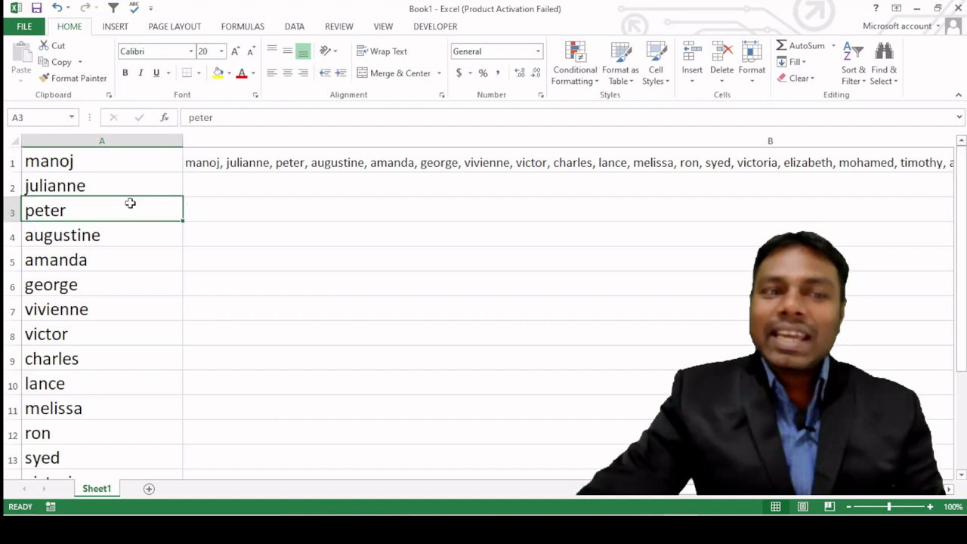
{"action": "left_click", "coordinate": [137, 329]}
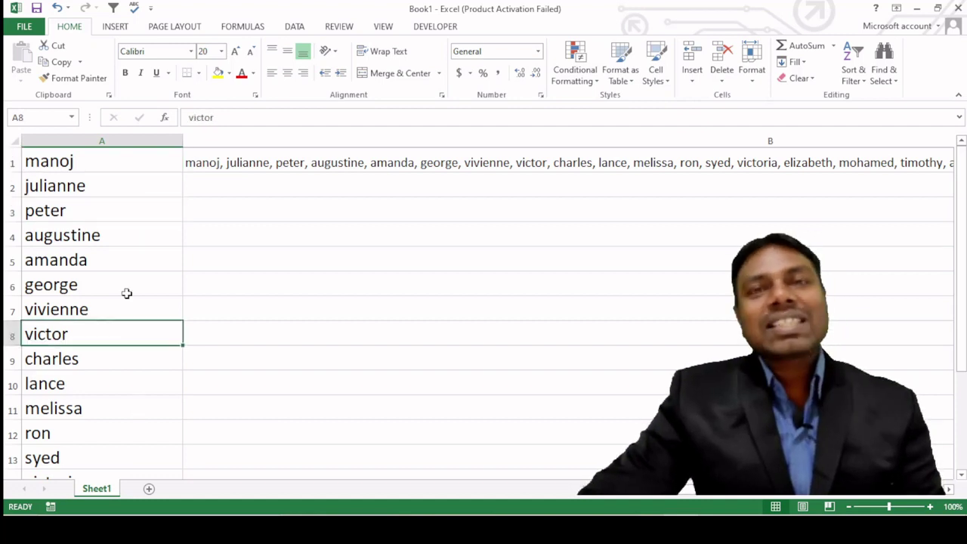
{"action": "left_click", "coordinate": [214, 162]}
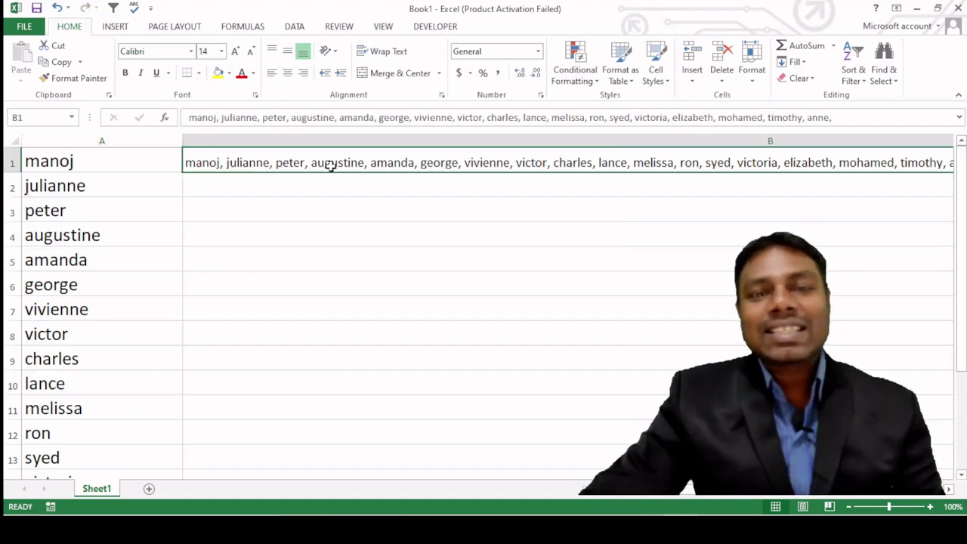
- Step through the column A names from the top down to ron
{"action": "left_click", "coordinate": [120, 171]}
{"action": "left_click", "coordinate": [116, 189]}
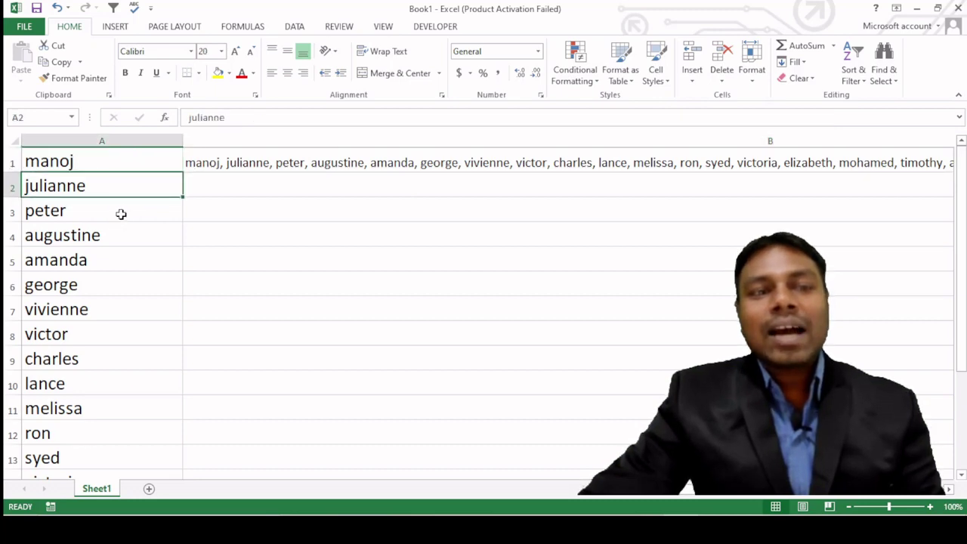
{"action": "left_click", "coordinate": [121, 212]}
{"action": "left_click", "coordinate": [136, 164]}
{"action": "left_click", "coordinate": [119, 188]}
{"action": "left_click", "coordinate": [111, 210]}
{"action": "left_click", "coordinate": [106, 235]}
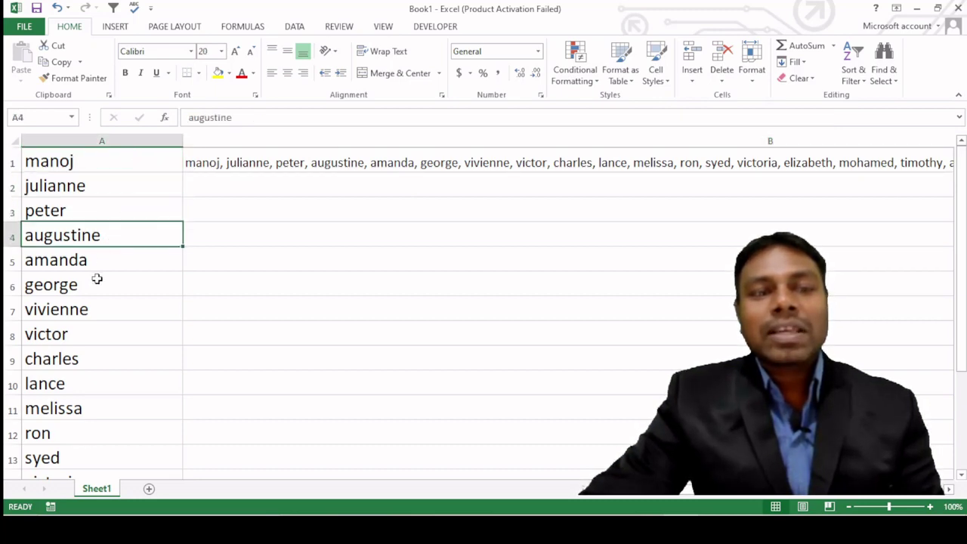
{"action": "left_click", "coordinate": [102, 285]}
{"action": "left_click", "coordinate": [112, 357]}
{"action": "left_click", "coordinate": [120, 409]}
{"action": "left_click", "coordinate": [124, 428]}
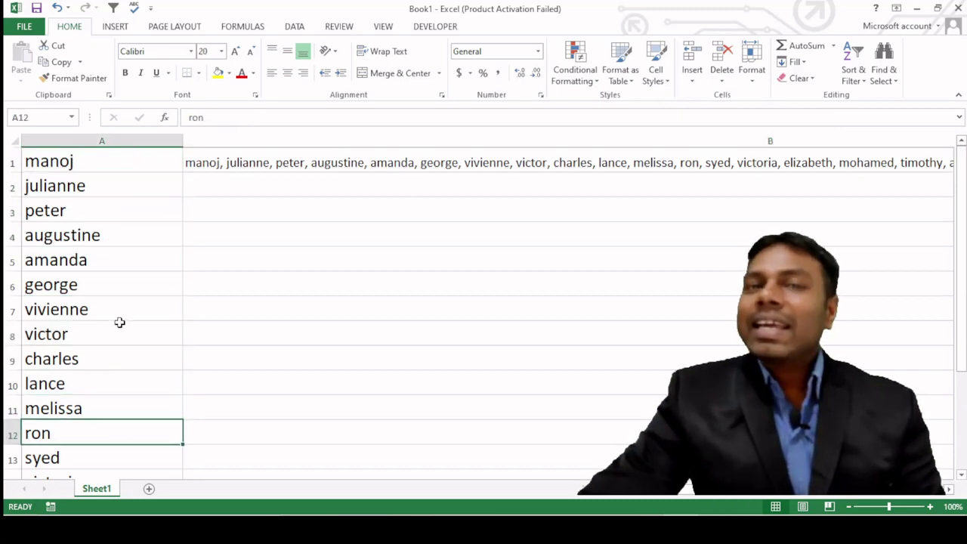
- Return to manoj at the top and show the combined name list in B1
{"action": "left_click", "coordinate": [113, 177]}
{"action": "left_click", "coordinate": [114, 166]}
{"action": "left_click", "coordinate": [136, 273]}
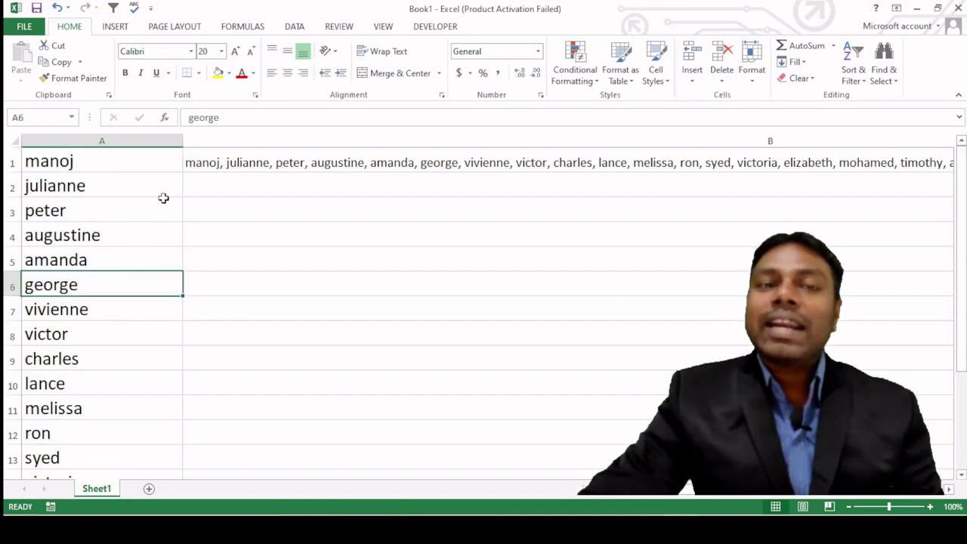
{"action": "left_click", "coordinate": [195, 160]}
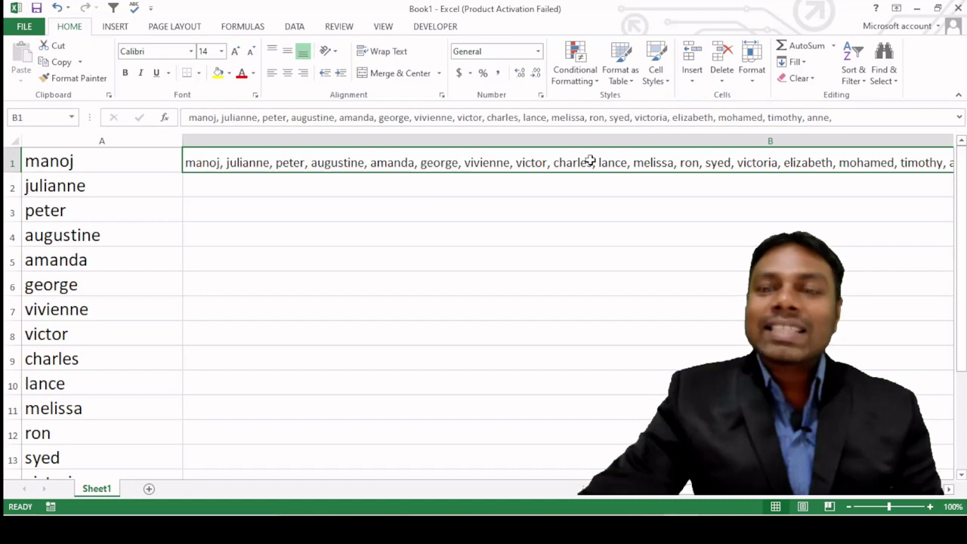
- Zoom in to read the joined list, then move to empty cells in column B
{"action": "left_click", "coordinate": [931, 507]}
{"action": "left_click", "coordinate": [930, 507]}
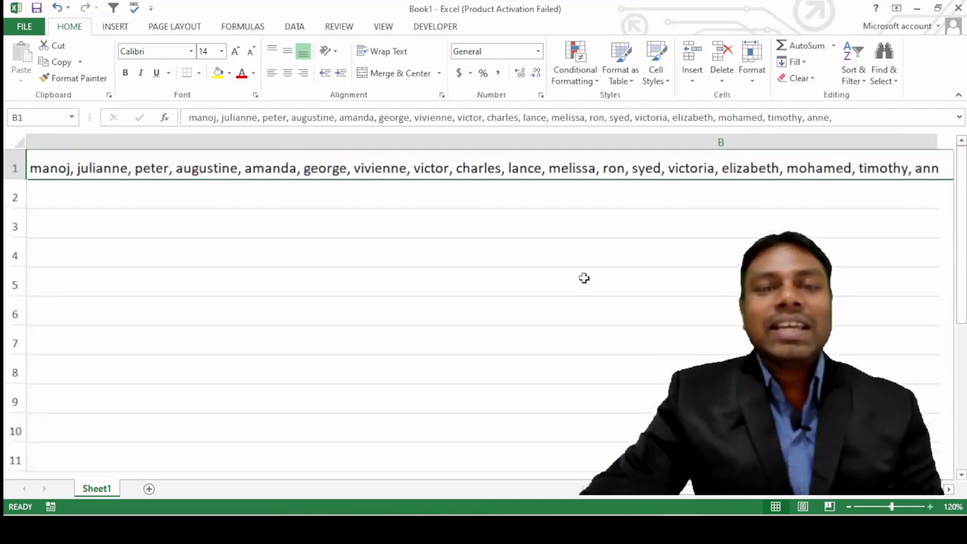
{"action": "left_click", "coordinate": [603, 316]}
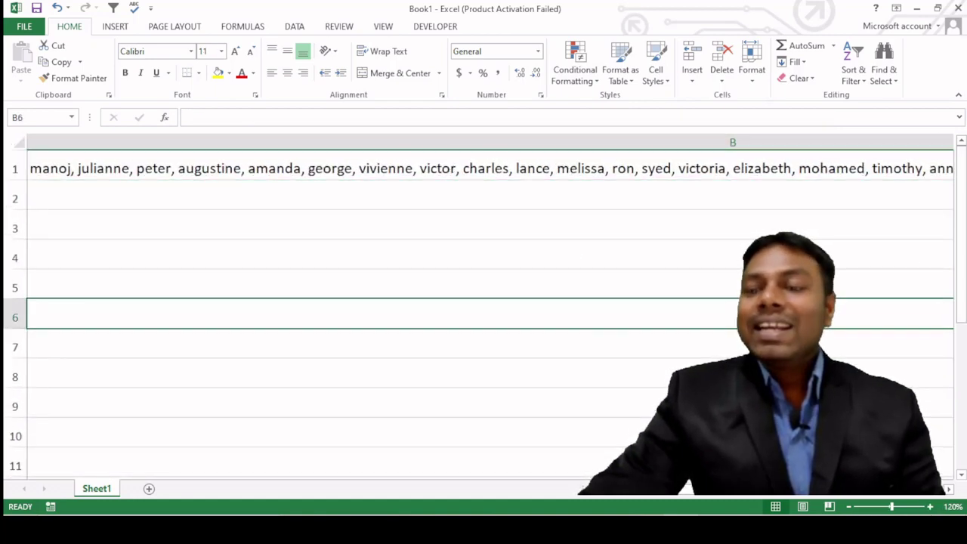
{"action": "left_click_drag", "start_coordinate": [789, 491], "coordinate": [671, 493]}
{"action": "left_click", "coordinate": [489, 377]}
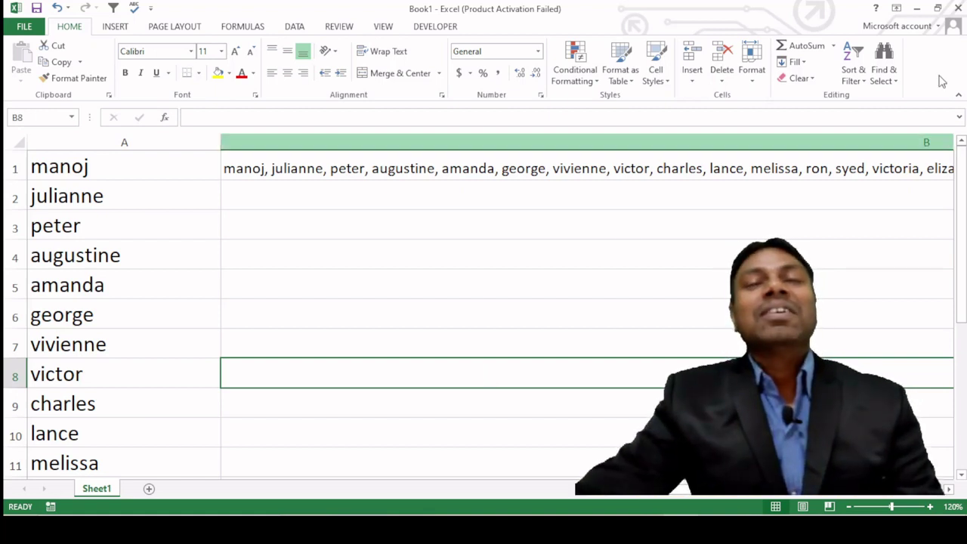
{"action": "left_click", "coordinate": [568, 273]}
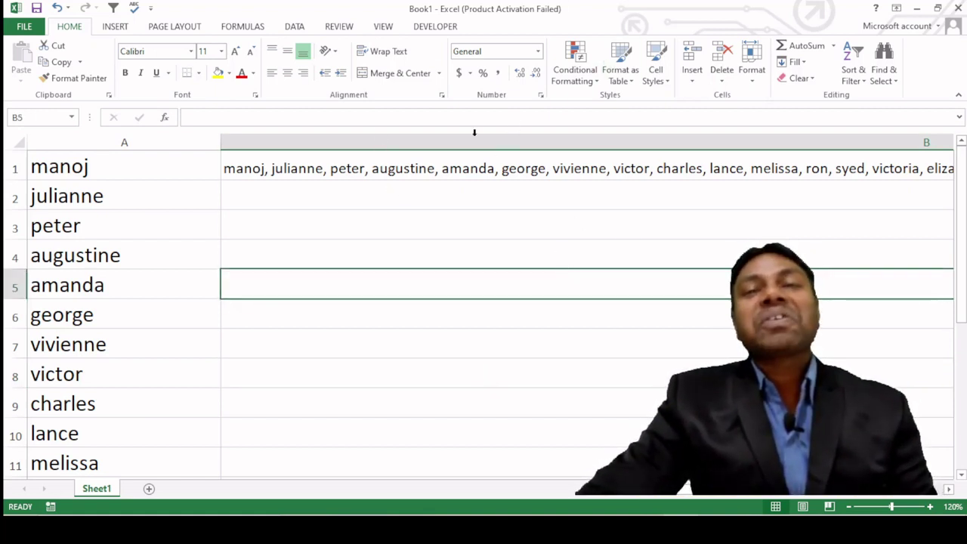
- Compare manoj at the top of column A with the joined name list in B1
{"action": "left_click", "coordinate": [153, 168]}
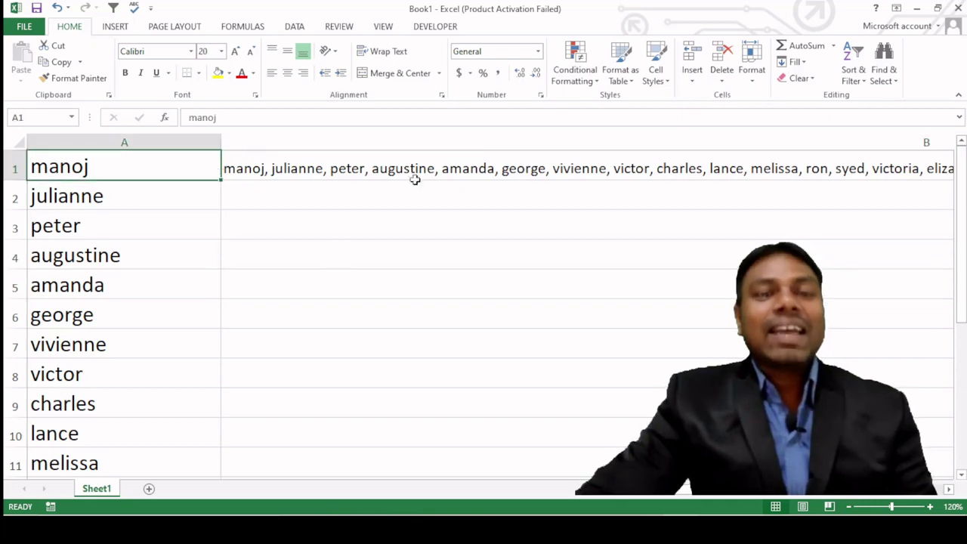
{"action": "left_click", "coordinate": [130, 189]}
{"action": "left_click", "coordinate": [114, 227]}
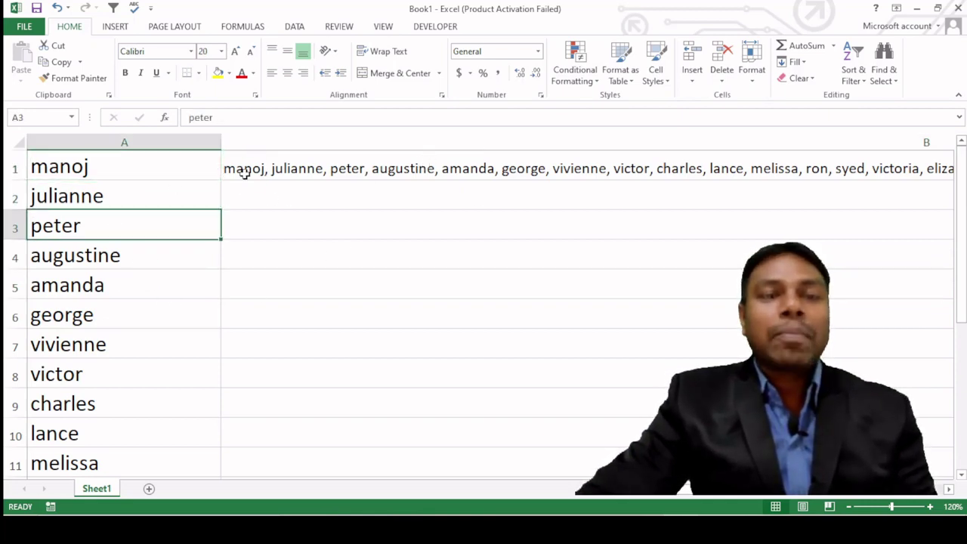
{"action": "left_click", "coordinate": [278, 168]}
{"action": "left_click", "coordinate": [384, 281]}
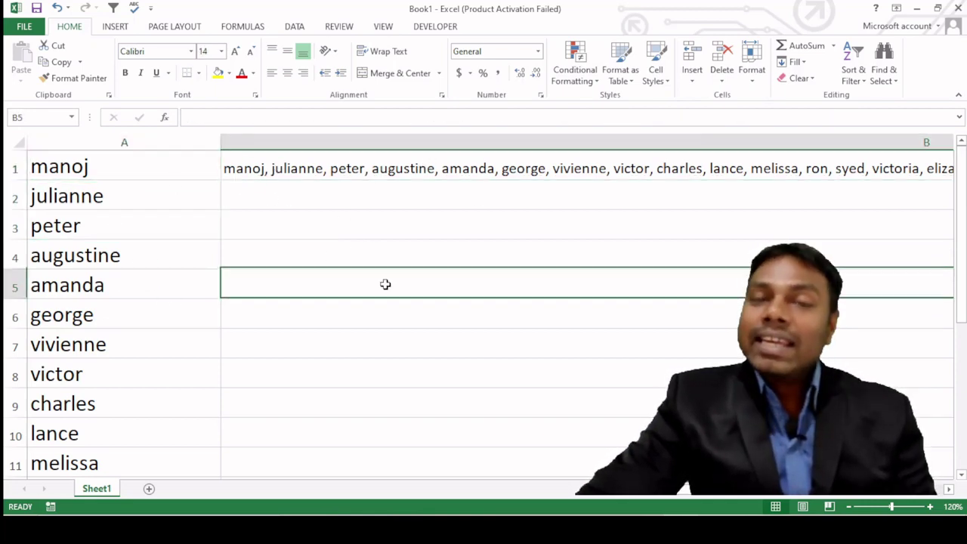
- Step through the column A names once more and select the whole of column B
{"action": "left_click", "coordinate": [156, 163]}
{"action": "left_click", "coordinate": [143, 201]}
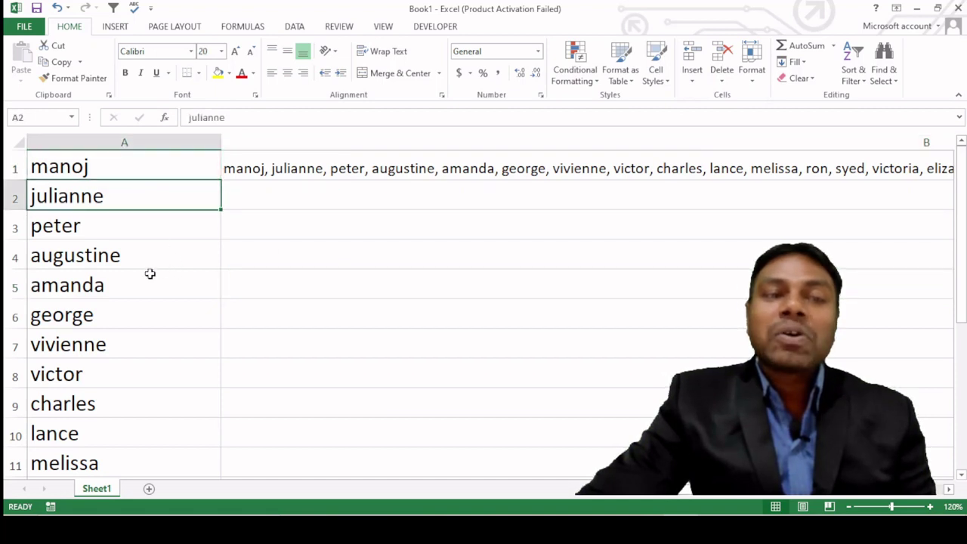
{"action": "left_click", "coordinate": [148, 280]}
{"action": "left_click", "coordinate": [145, 310]}
{"action": "left_click", "coordinate": [254, 260]}
{"action": "left_click", "coordinate": [346, 141]}
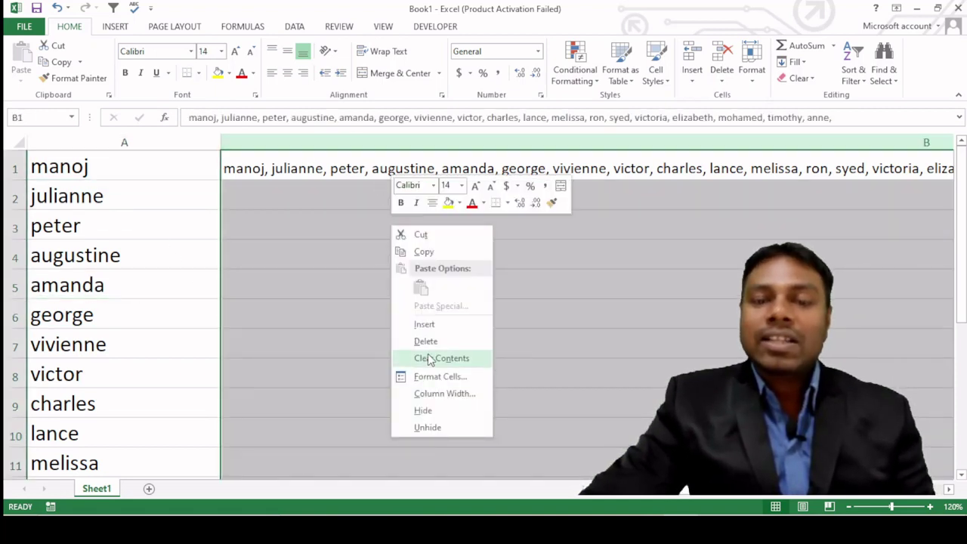
{"action": "left_click", "coordinate": [441, 357]}
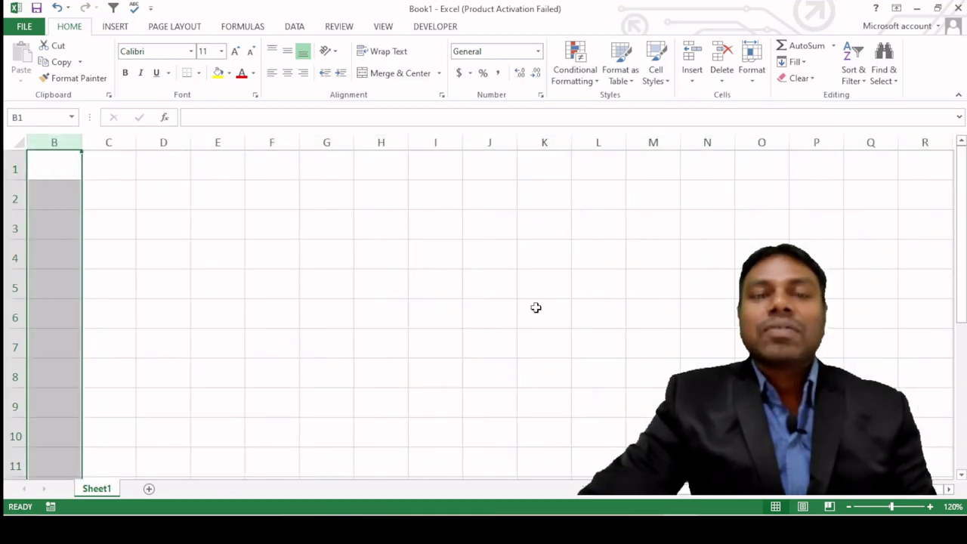
{"action": "left_click", "coordinate": [535, 307]}
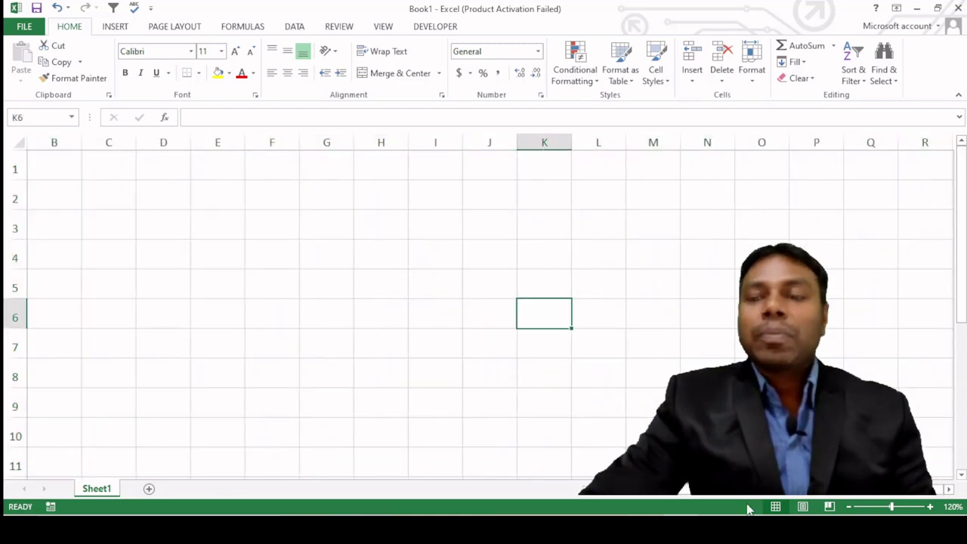
{"action": "scroll", "coordinate": [509, 391], "scroll_direction": "left", "scroll_amount": 1}
{"action": "left_click", "coordinate": [510, 375]}
{"action": "left_click", "coordinate": [211, 169]}
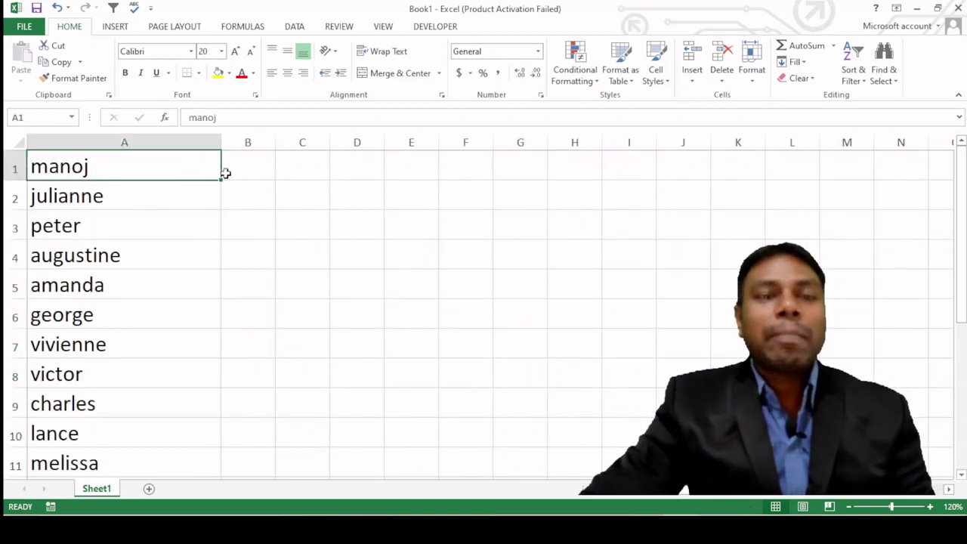
{"action": "left_click", "coordinate": [262, 172]}
{"action": "left_click", "coordinate": [349, 342]}
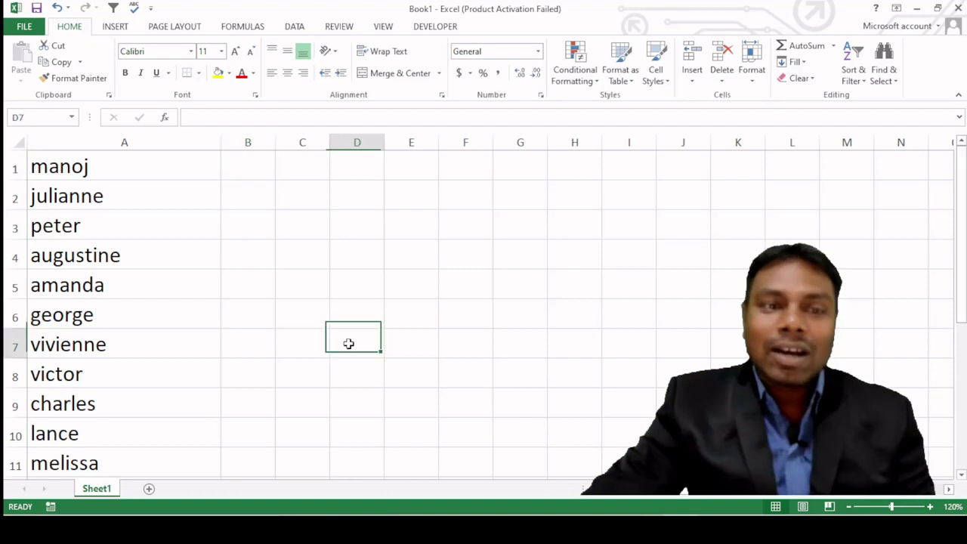
{"action": "key", "text": "ctrl+Home"}
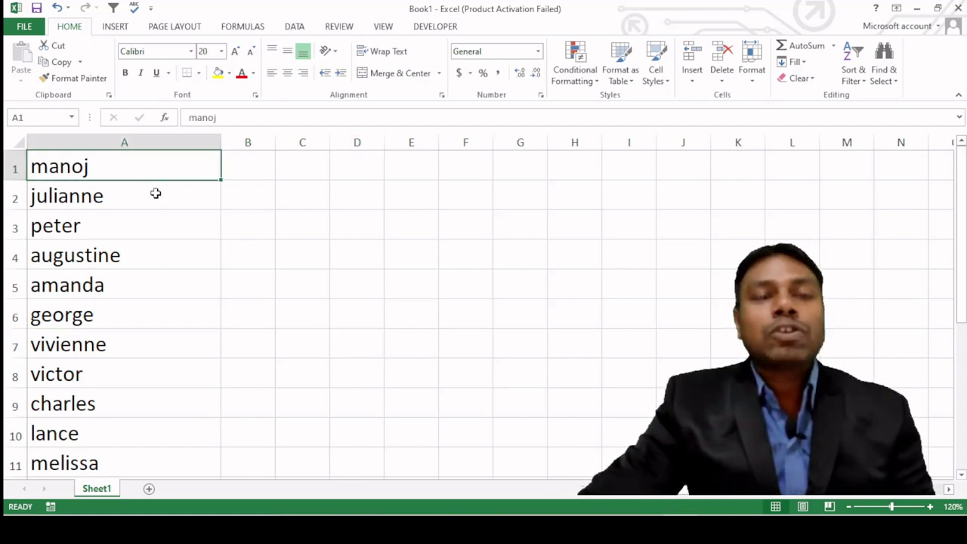
{"action": "key", "text": "Down"}
{"action": "key", "text": "Down"}
{"action": "key", "text": "Down"}
{"action": "key", "text": "Down"}
{"action": "key", "text": "Down"}
{"action": "key", "text": "Down"}
{"action": "key", "text": "Down"}
{"action": "key", "text": "Down"}
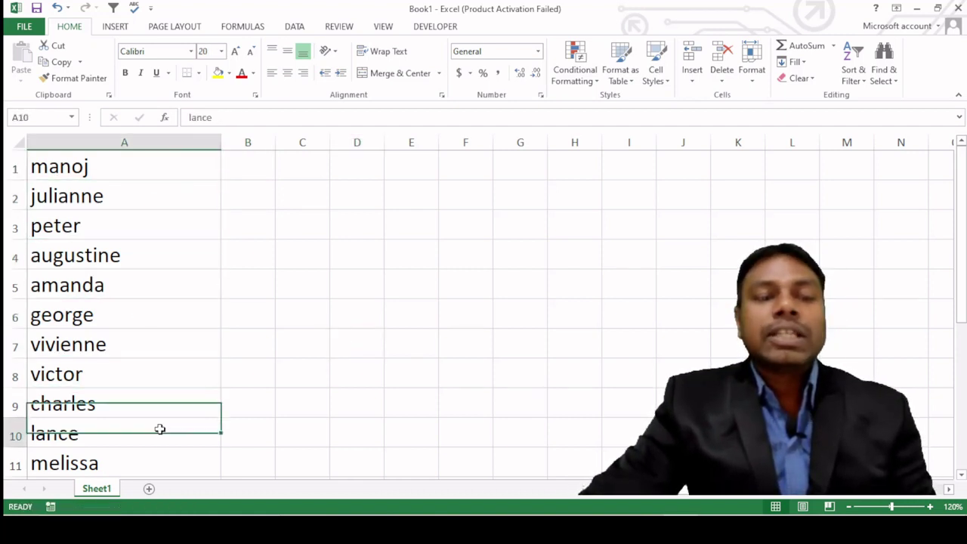
{"action": "key", "text": "Down"}
{"action": "scroll", "coordinate": [148, 400], "scroll_direction": "down", "scroll_amount": 2}
{"action": "scroll", "coordinate": [152, 390], "scroll_direction": "up", "scroll_amount": 2}
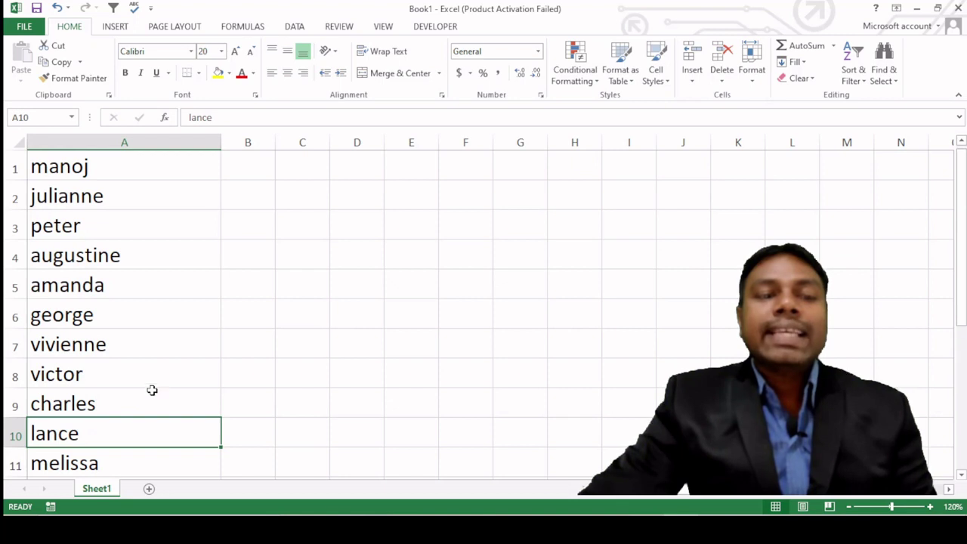
{"action": "left_click", "coordinate": [176, 175]}
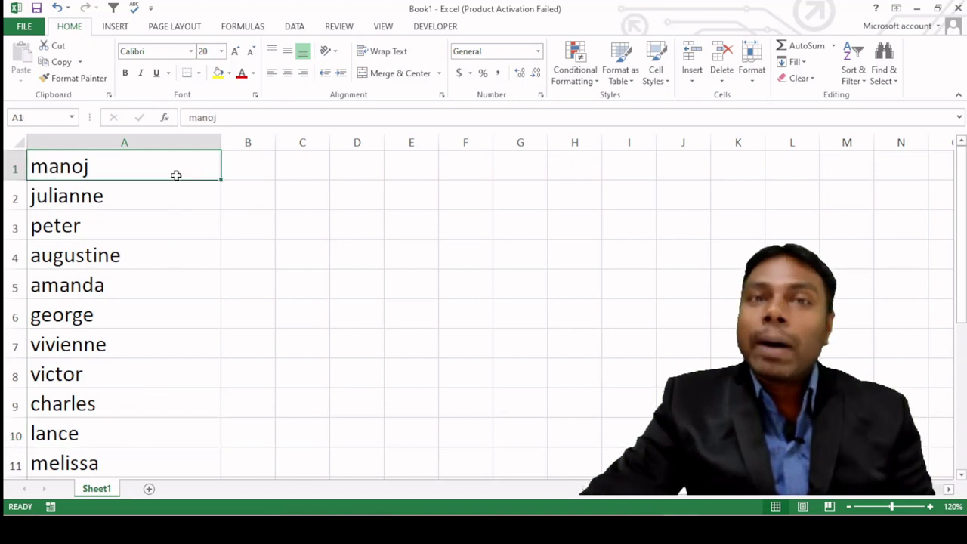
{"action": "left_click", "coordinate": [261, 168]}
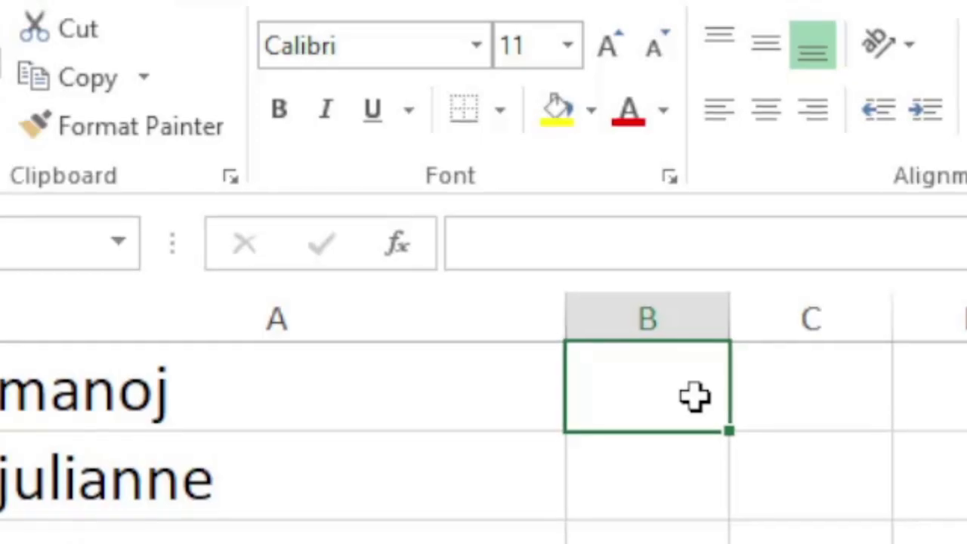
- Enter the formula =A1&"," in B1 so it shows 'manoj,'
{"action": "type", "text": "="}
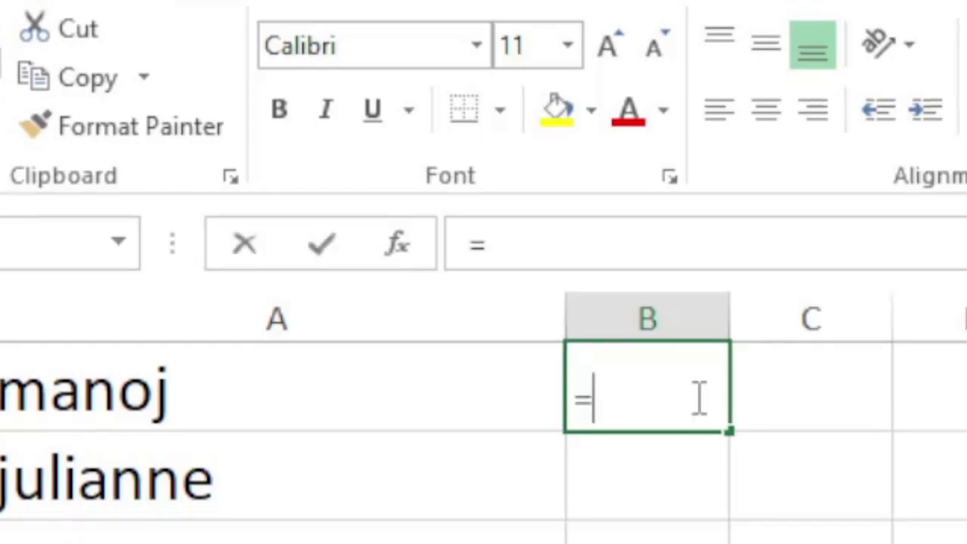
{"action": "left_click", "coordinate": [376, 399]}
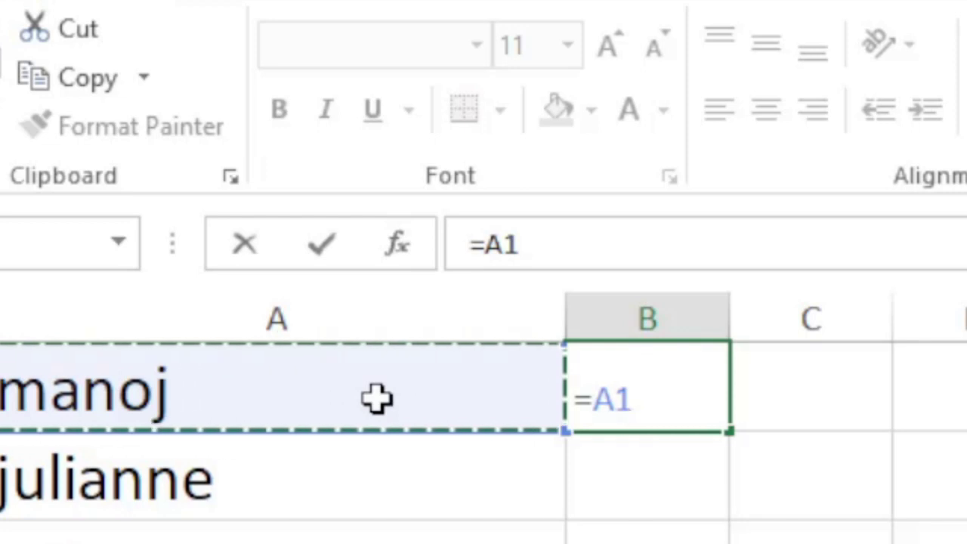
{"action": "type", "text": "&\","}
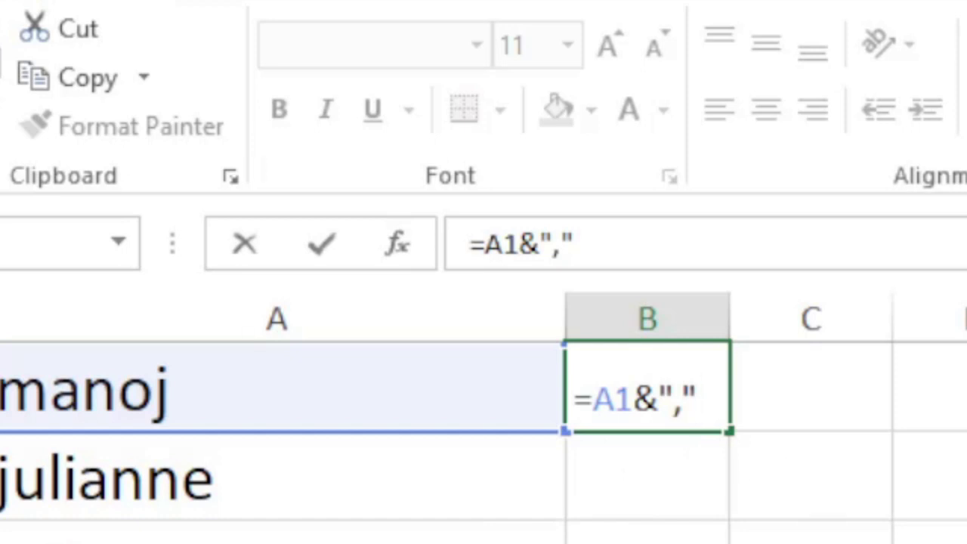
{"action": "key", "text": "Return"}
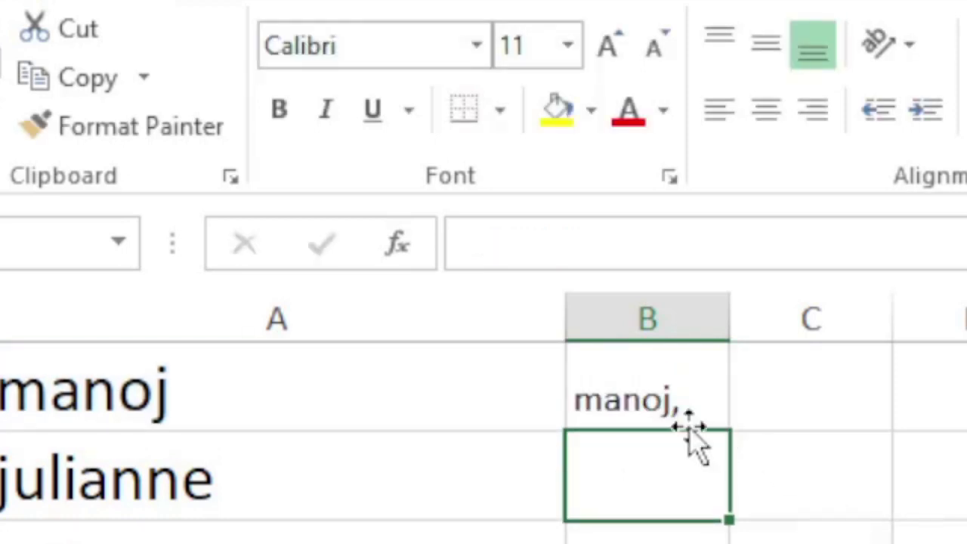
- Select column A and pick up its formatting with Format Painter
{"action": "left_click", "coordinate": [685, 410]}
{"action": "left_click", "coordinate": [770, 538]}
{"action": "left_click", "coordinate": [316, 318]}
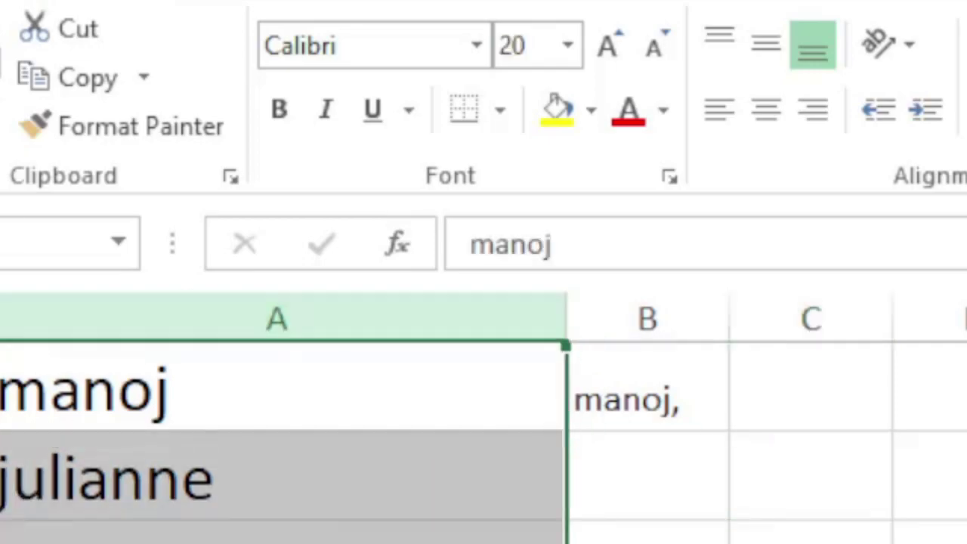
{"action": "left_click", "coordinate": [74, 78]}
- Apply column A's formatting to column B and re-confirm the formula in B1
{"action": "left_click", "coordinate": [260, 142]}
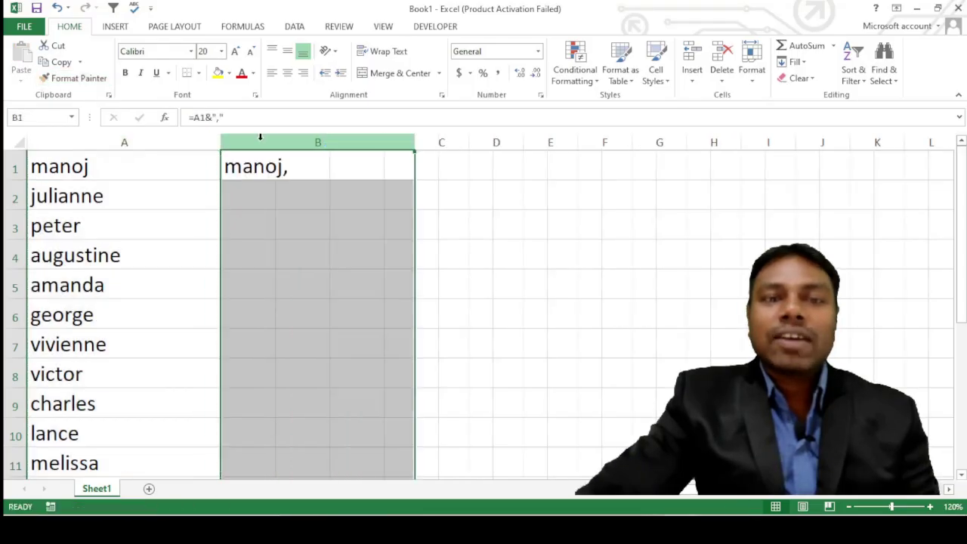
{"action": "left_click", "coordinate": [343, 286]}
{"action": "left_click", "coordinate": [294, 172]}
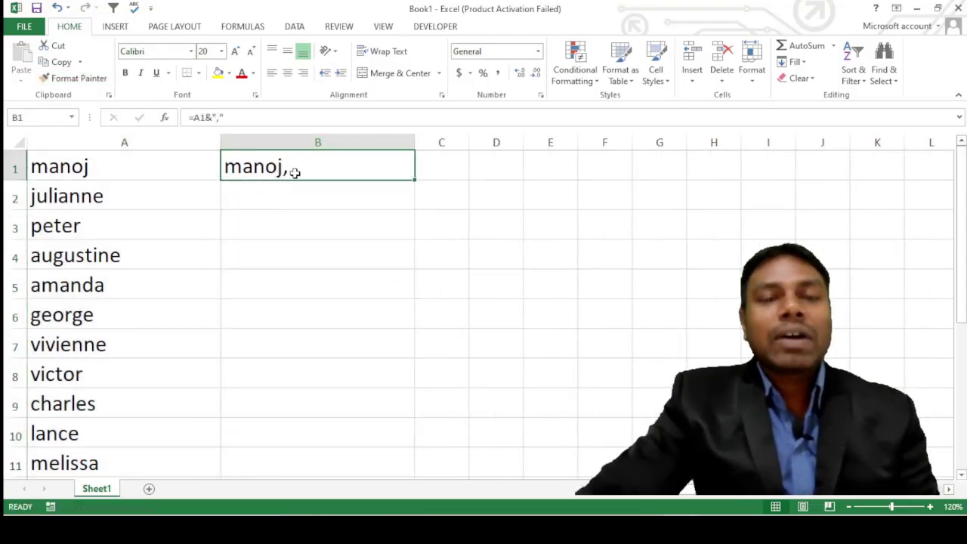
{"action": "double_click", "coordinate": [307, 164]}
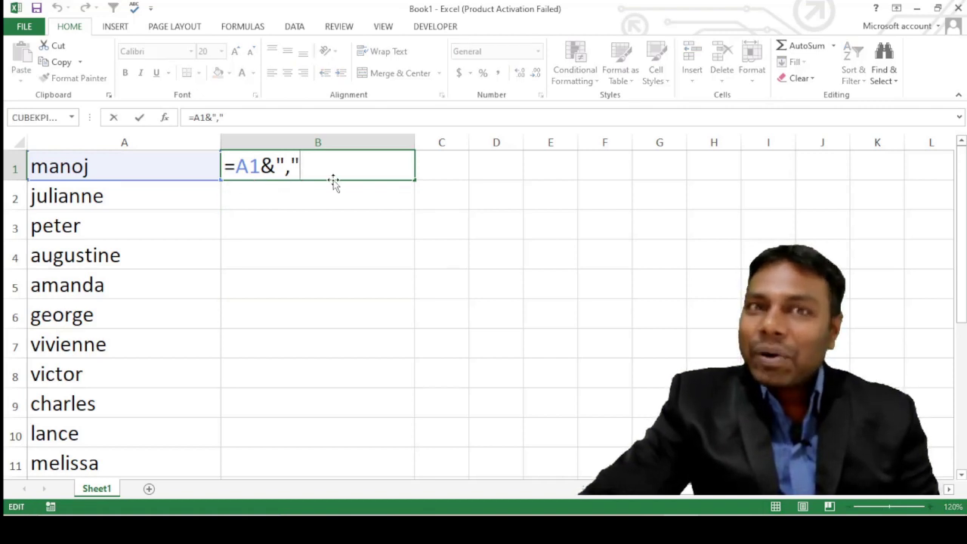
{"action": "key", "text": "Return"}
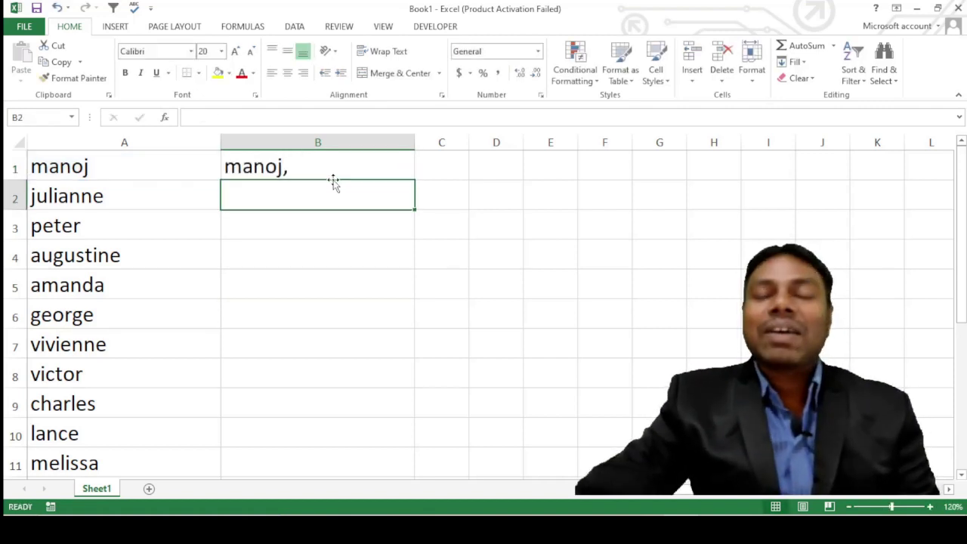
{"action": "left_click", "coordinate": [353, 167]}
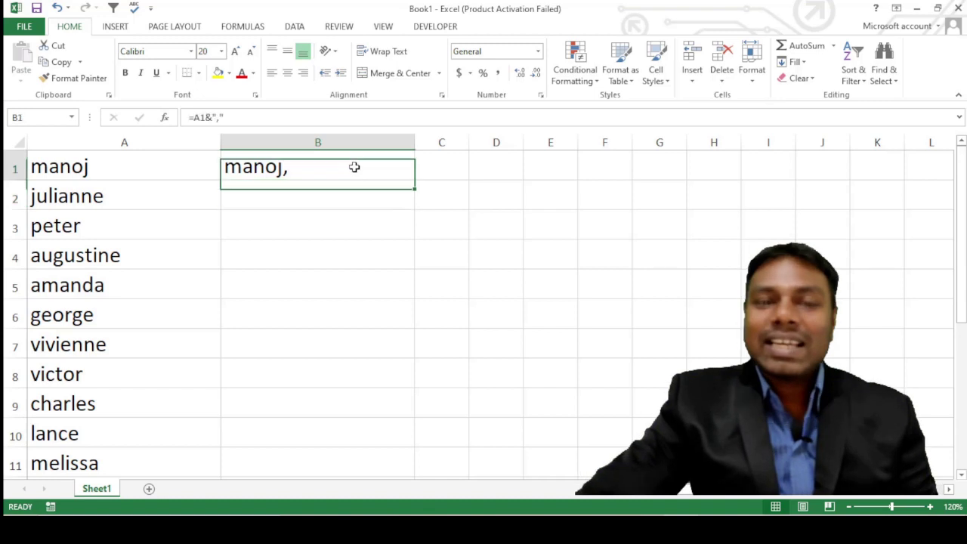
- Copy B1's comma-joining formula down column B to row 18
{"action": "double_click", "coordinate": [413, 182]}
{"action": "scroll", "coordinate": [354, 340], "scroll_direction": "down", "scroll_amount": 2}
{"action": "scroll", "coordinate": [355, 341], "scroll_direction": "down", "scroll_amount": 3}
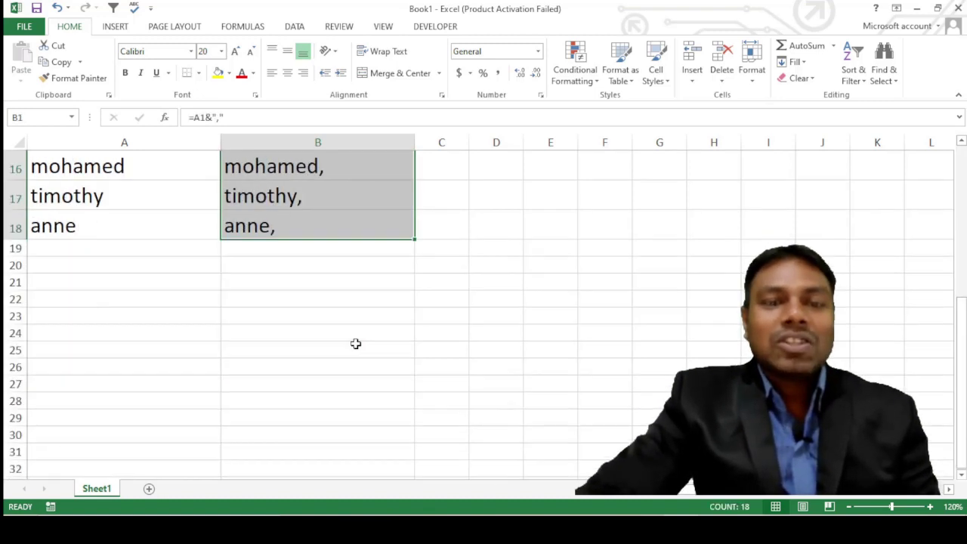
{"action": "scroll", "coordinate": [355, 344], "scroll_direction": "up", "scroll_amount": 1}
{"action": "left_click", "coordinate": [282, 353]}
{"action": "scroll", "coordinate": [284, 357], "scroll_direction": "up", "scroll_amount": 4}
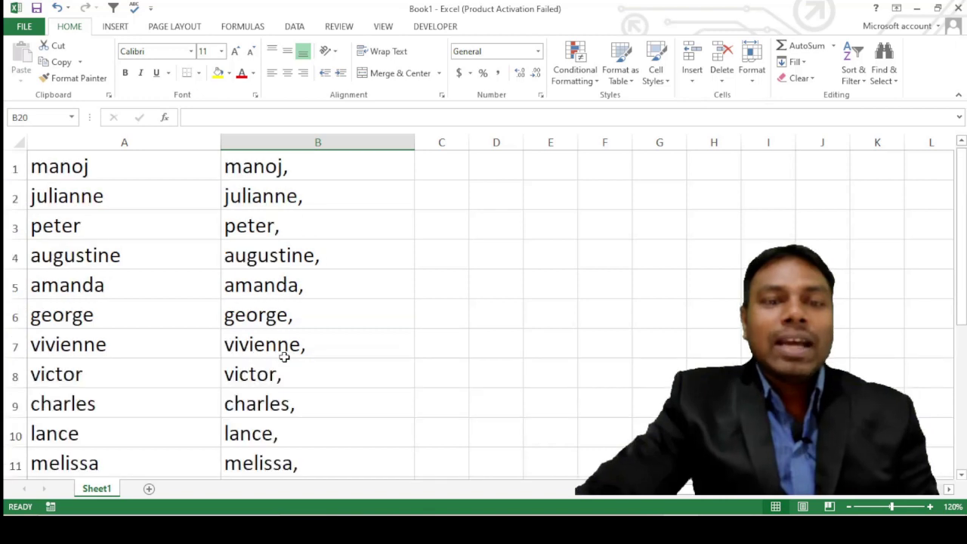
- Check the column A names against the filled formulas in B1 through B10
{"action": "left_click", "coordinate": [147, 160]}
{"action": "left_click", "coordinate": [150, 243]}
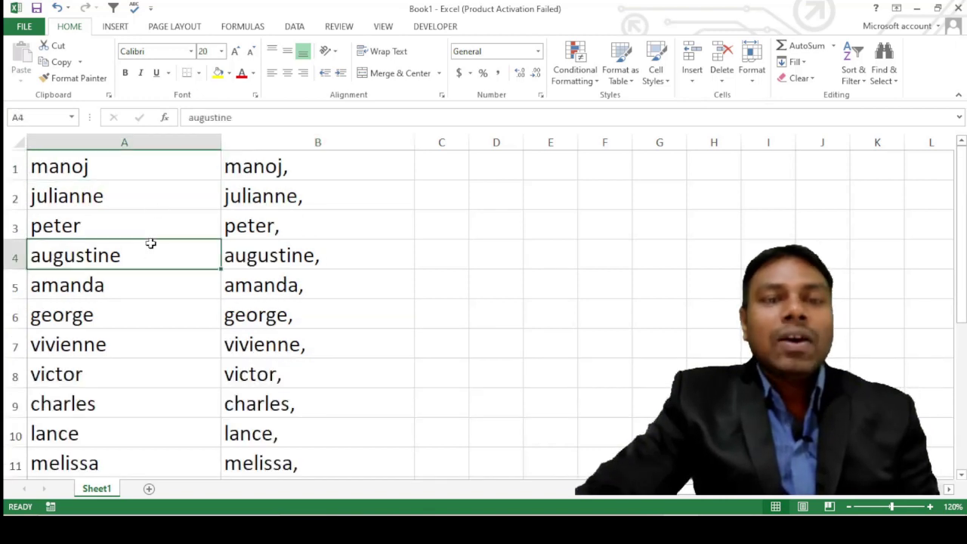
{"action": "left_click", "coordinate": [278, 165]}
{"action": "left_click", "coordinate": [311, 198]}
{"action": "left_click", "coordinate": [309, 226]}
{"action": "left_click", "coordinate": [311, 257]}
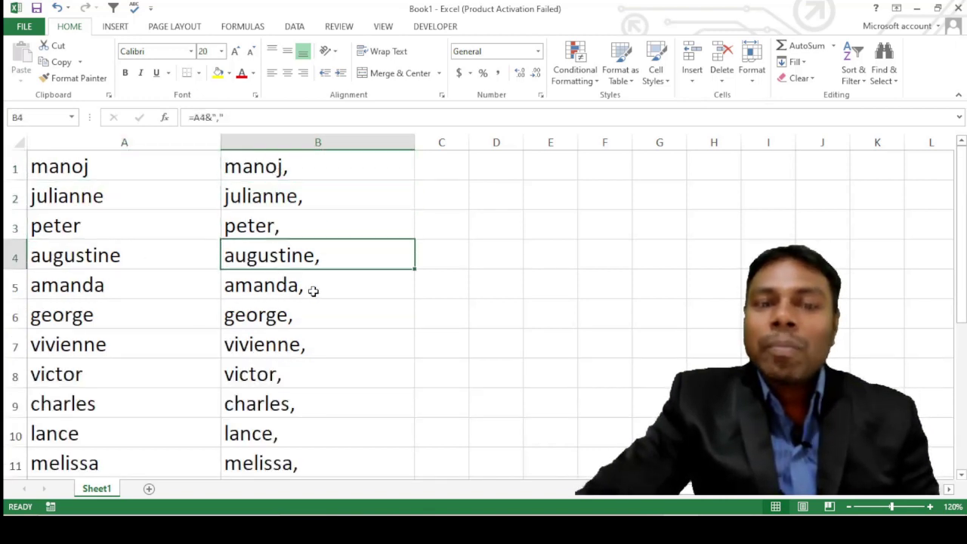
{"action": "left_click_drag", "start_coordinate": [313, 291], "coordinate": [320, 343]}
{"action": "left_click", "coordinate": [351, 420]}
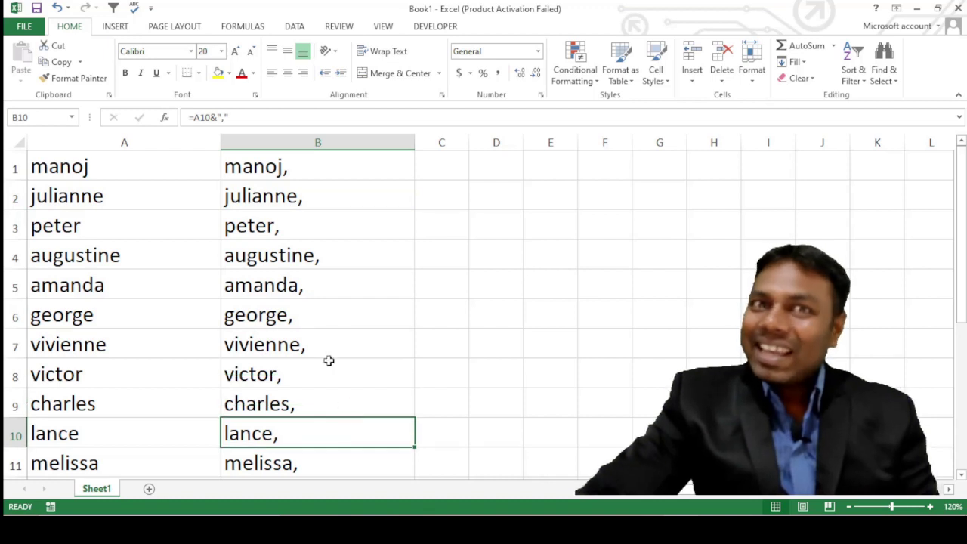
{"action": "left_click", "coordinate": [353, 330]}
{"action": "left_click", "coordinate": [318, 258]}
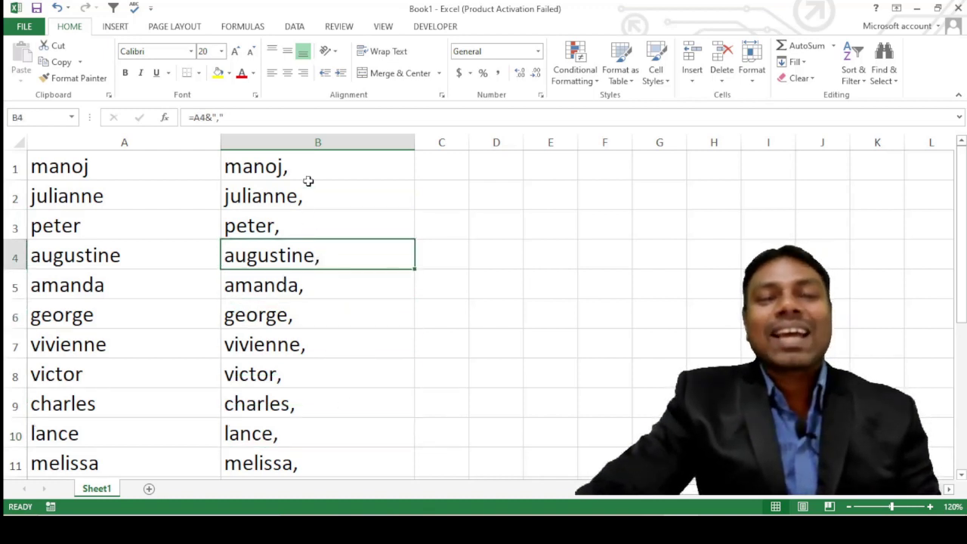
- Recheck the results from B1 to B11, then select all of column B
{"action": "left_click", "coordinate": [312, 180]}
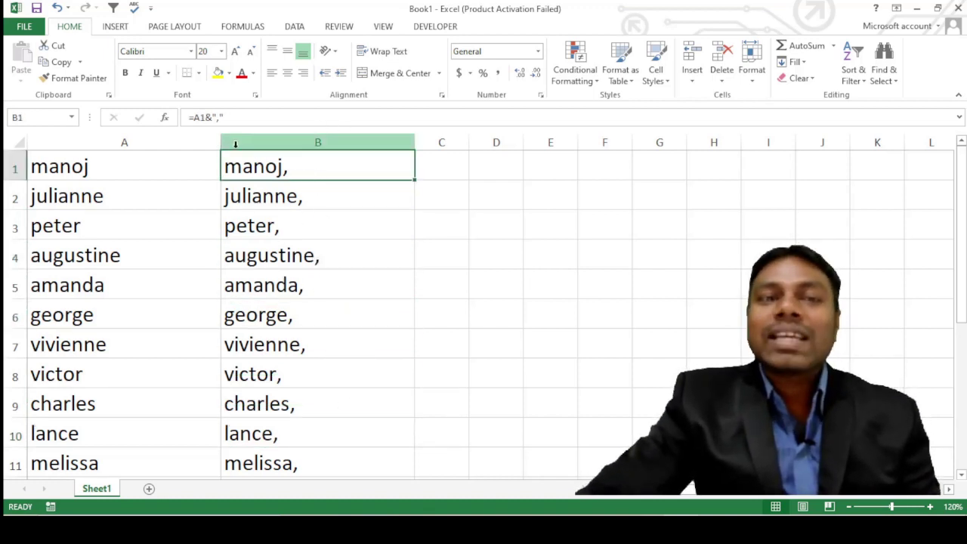
{"action": "left_click", "coordinate": [302, 195]}
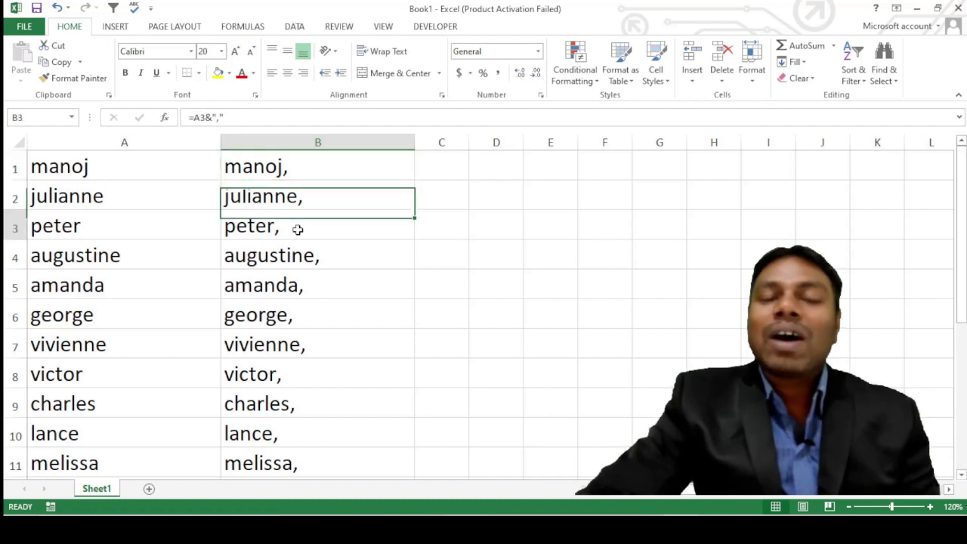
{"action": "left_click", "coordinate": [302, 225]}
{"action": "left_click", "coordinate": [317, 315]}
{"action": "left_click_drag", "start_coordinate": [325, 374], "coordinate": [320, 338]}
{"action": "left_click_drag", "start_coordinate": [331, 204], "coordinate": [325, 465]}
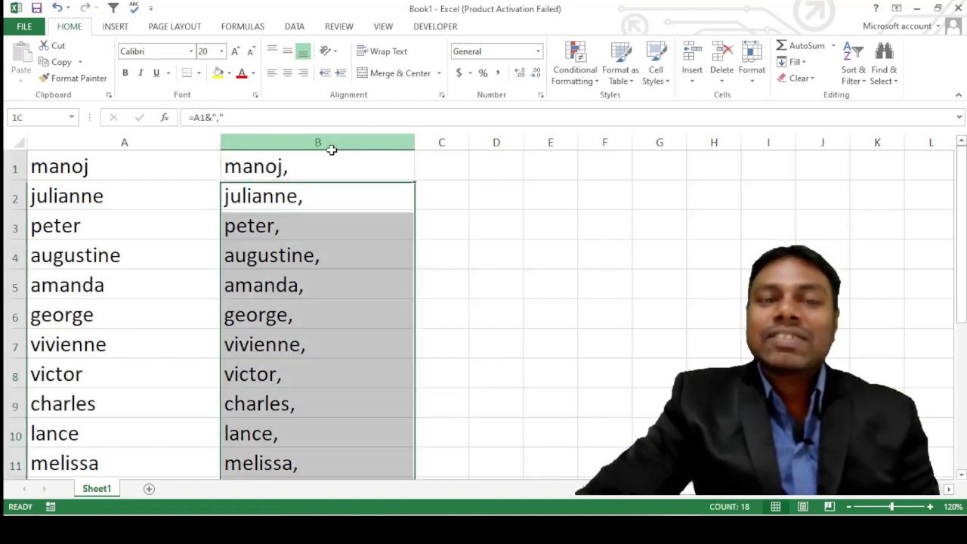
{"action": "left_click", "coordinate": [325, 198]}
{"action": "left_click", "coordinate": [329, 287]}
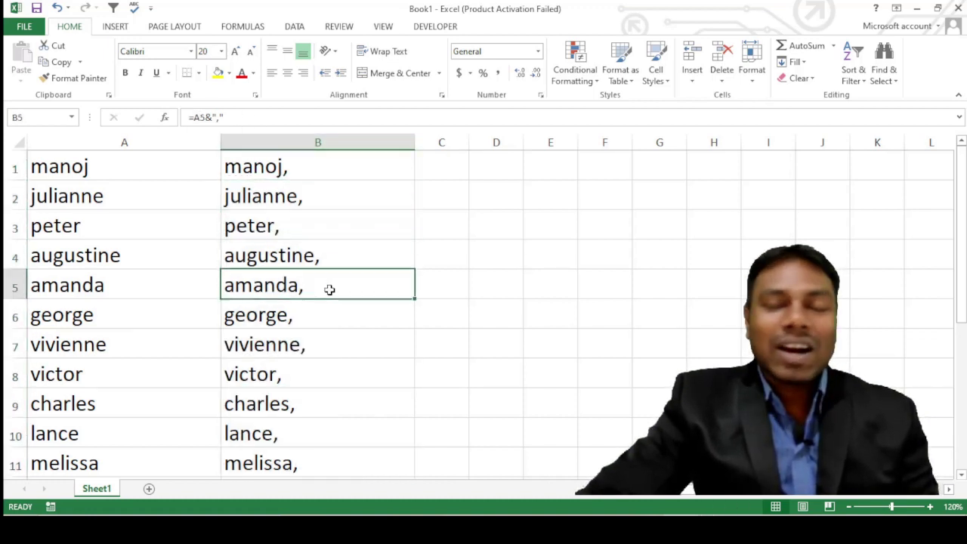
{"action": "left_click", "coordinate": [345, 140]}
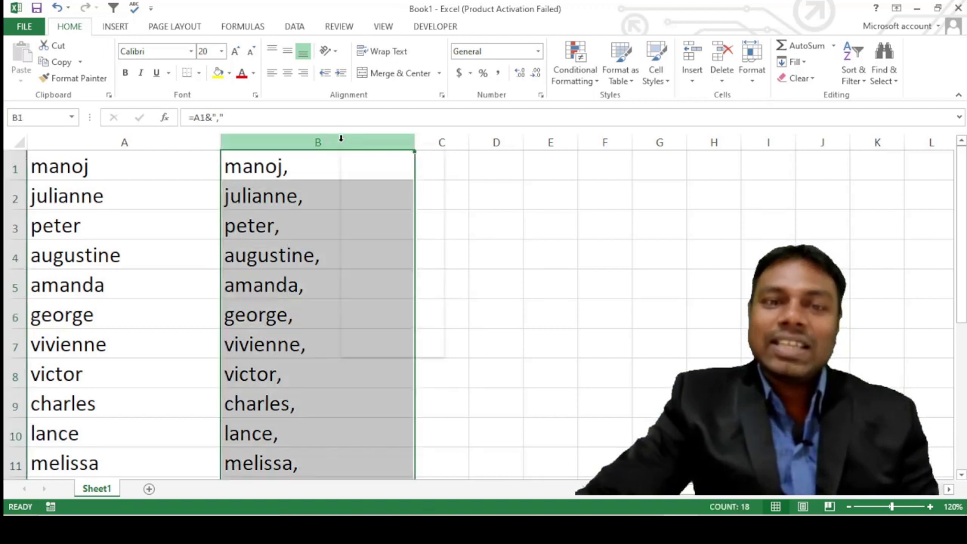
{"action": "left_click", "coordinate": [370, 173]}
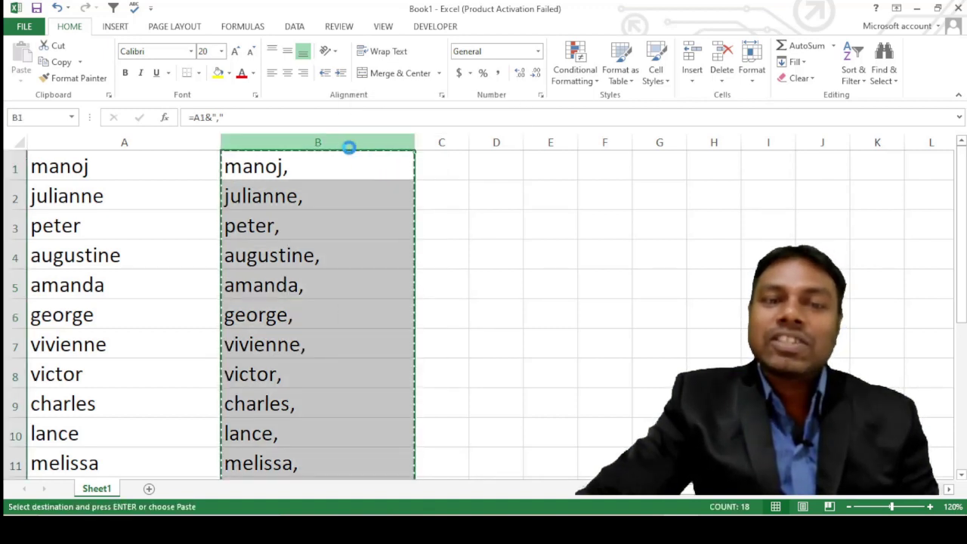
{"action": "right_click", "coordinate": [350, 145]}
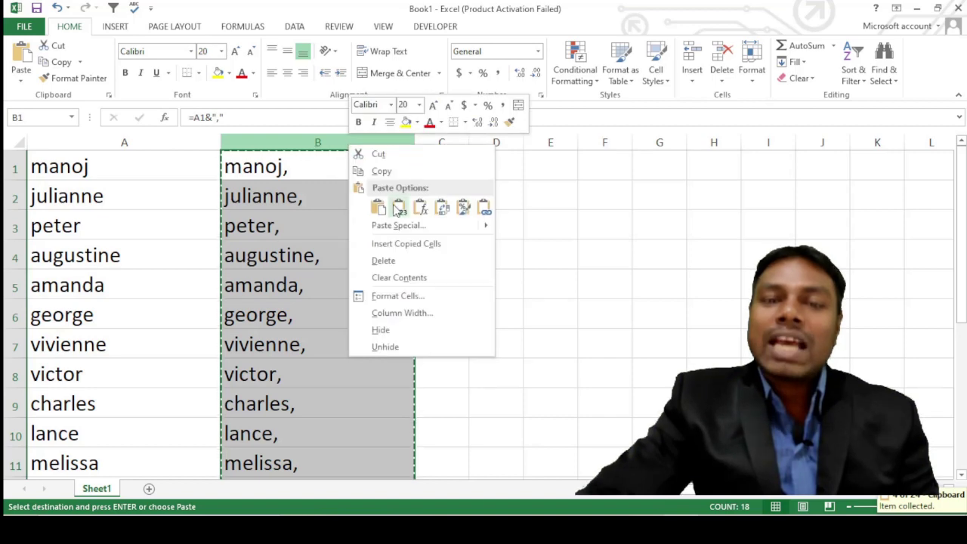
{"action": "left_click", "coordinate": [399, 210]}
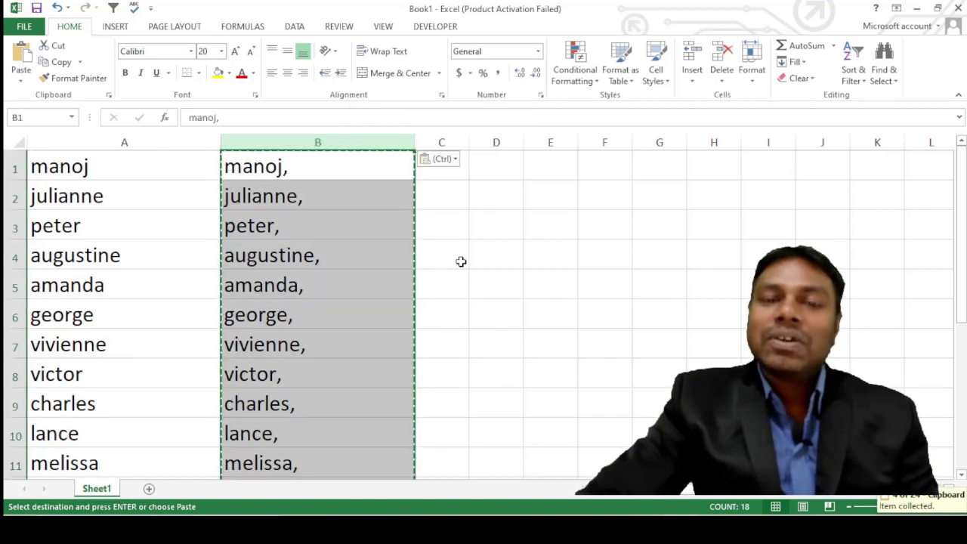
{"action": "left_click", "coordinate": [459, 257]}
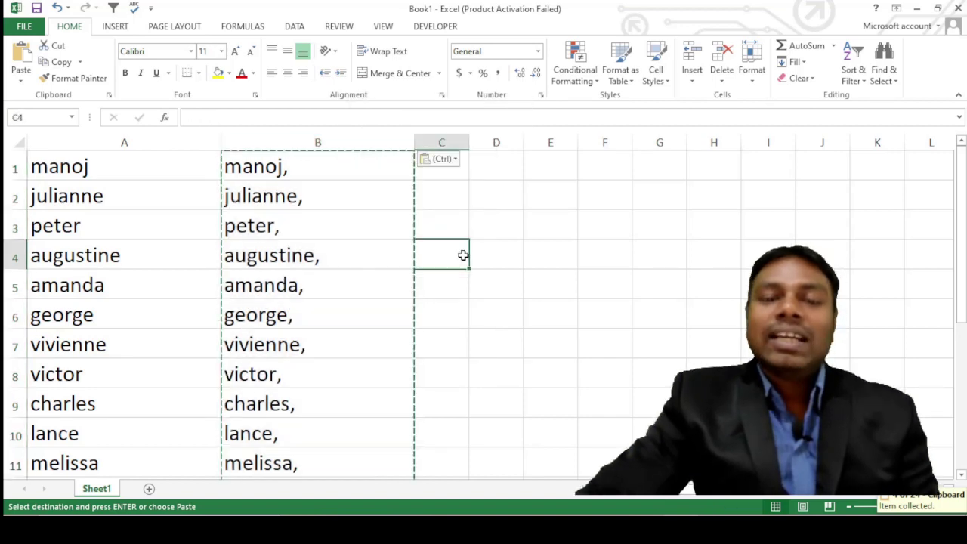
{"action": "key", "text": "Escape"}
{"action": "left_click", "coordinate": [360, 251]}
{"action": "left_click", "coordinate": [316, 174]}
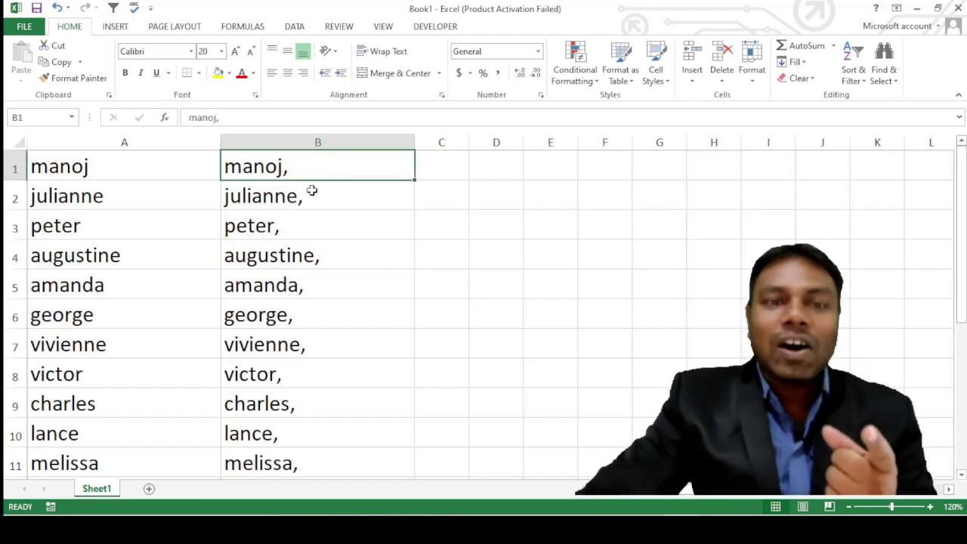
{"action": "left_click", "coordinate": [310, 196]}
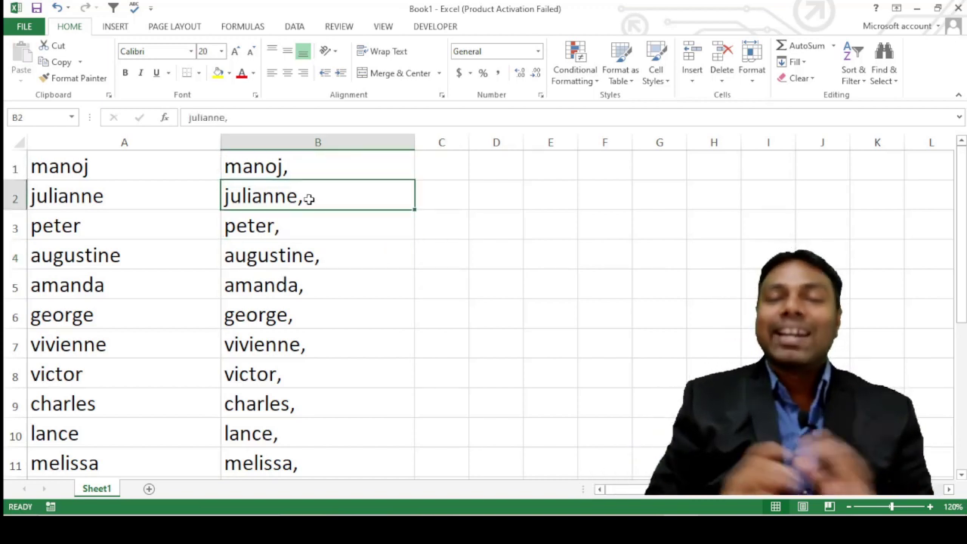
{"action": "left_click", "coordinate": [310, 257]}
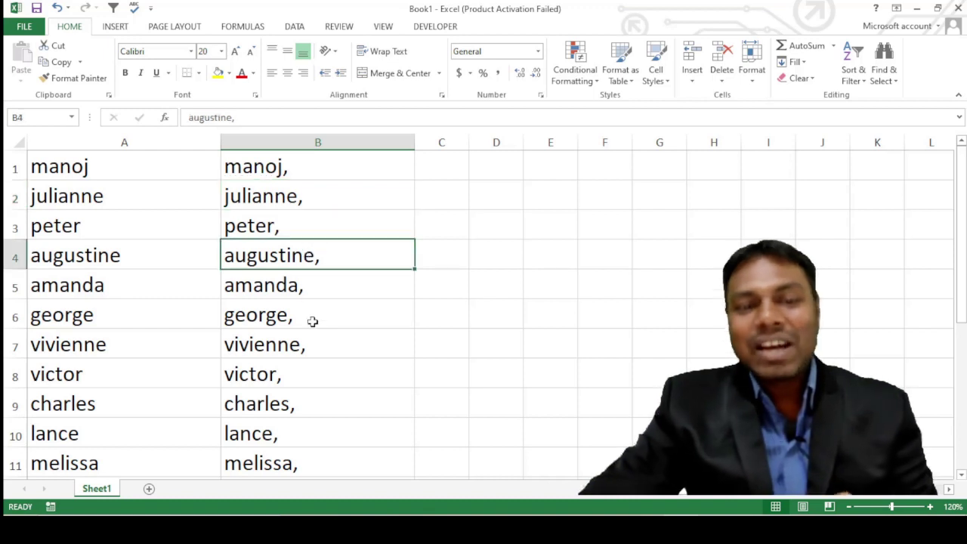
{"action": "left_click", "coordinate": [332, 345]}
{"action": "left_click_drag", "start_coordinate": [332, 374], "coordinate": [332, 345]}
{"action": "left_click", "coordinate": [332, 253]}
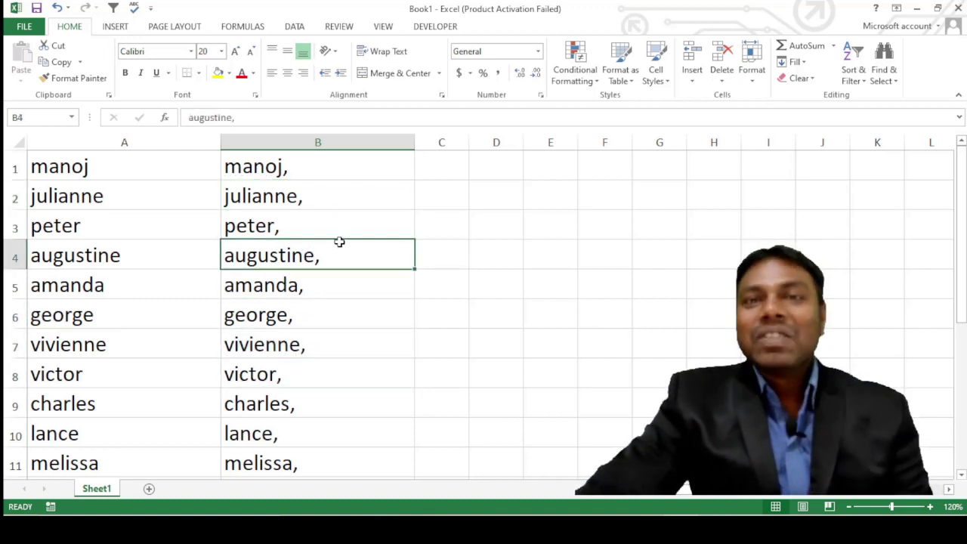
{"action": "left_click", "coordinate": [336, 315]}
- Select B1:B18 and drag column B's header border to widen it to 77.43
{"action": "left_click_drag", "start_coordinate": [347, 171], "coordinate": [339, 481]}
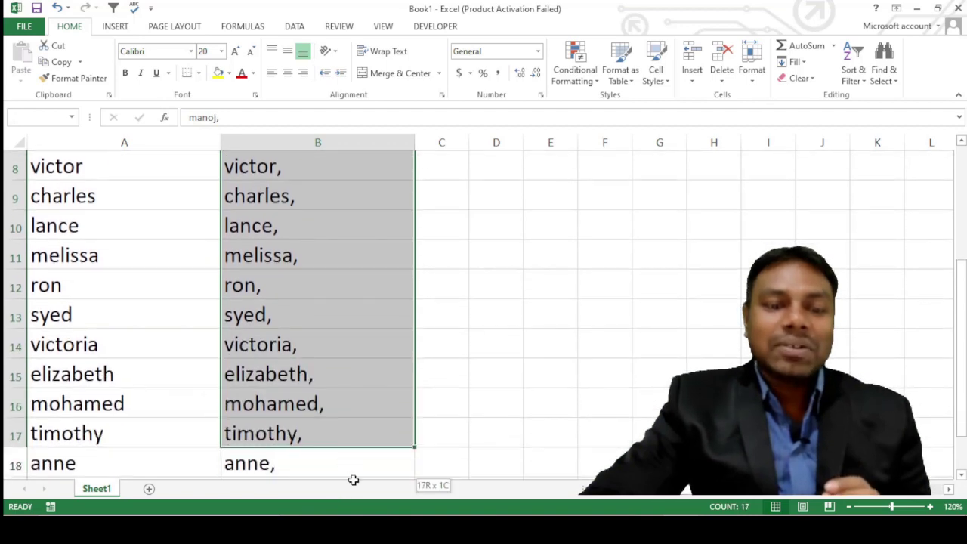
{"action": "left_click_drag", "start_coordinate": [339, 481], "coordinate": [347, 386]}
{"action": "scroll", "coordinate": [286, 286], "scroll_direction": "up", "scroll_amount": 3}
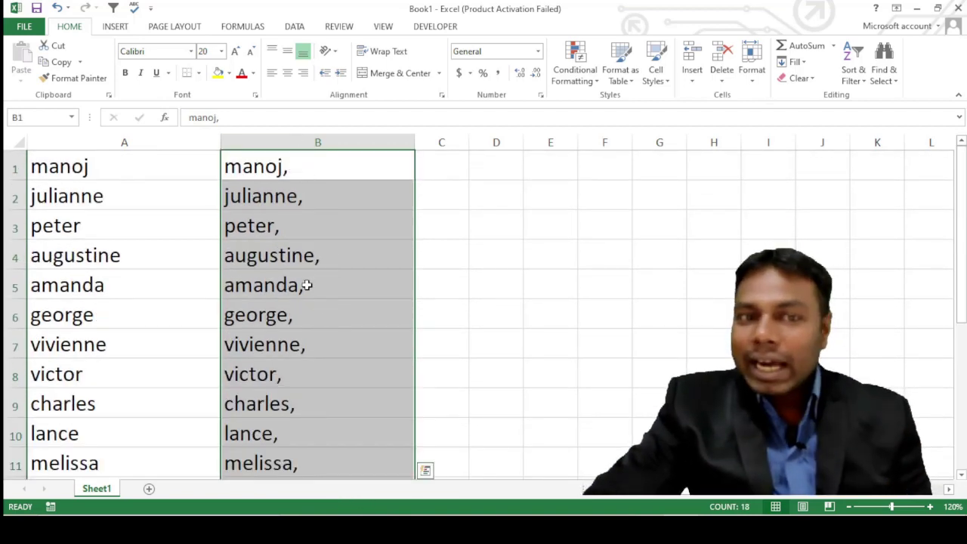
{"action": "left_click", "coordinate": [374, 136]}
{"action": "left_click_drag", "start_coordinate": [410, 142], "coordinate": [680, 177]}
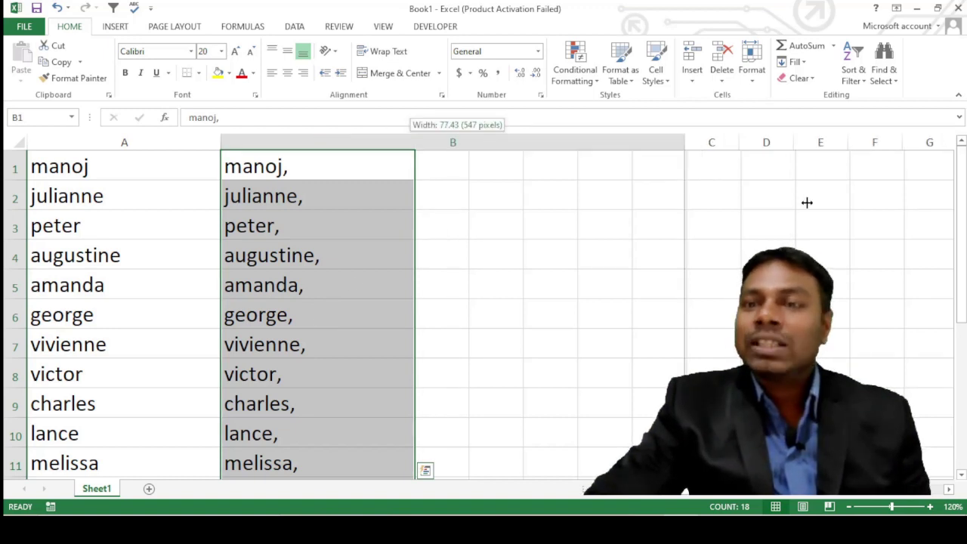
{"action": "left_click_drag", "start_coordinate": [807, 202], "coordinate": [805, 202]}
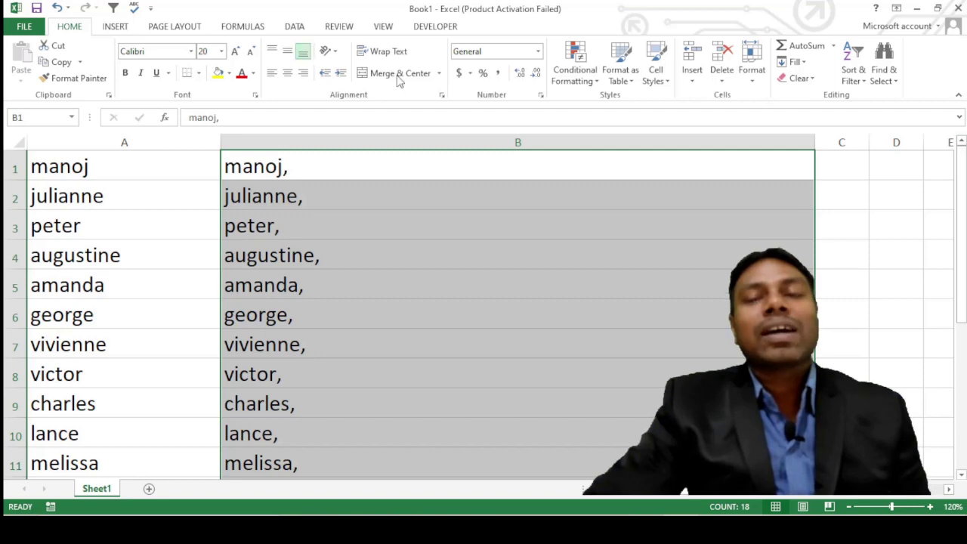
{"action": "scroll", "coordinate": [421, 298], "scroll_direction": "down", "scroll_amount": 1}
{"action": "scroll", "coordinate": [421, 297], "scroll_direction": "down", "scroll_amount": 1}
{"action": "scroll", "coordinate": [421, 297], "scroll_direction": "up", "scroll_amount": 2}
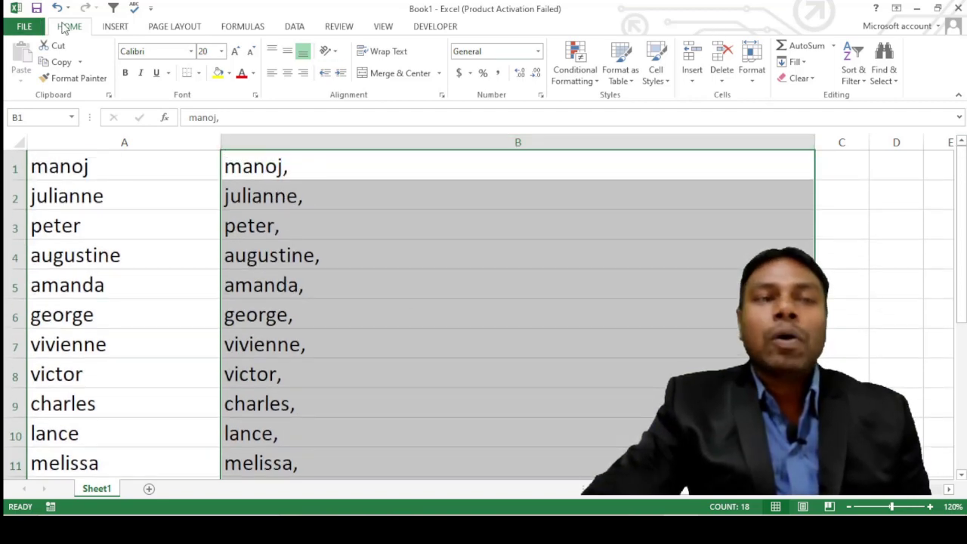
- Use Fill > Justify to merge the 18 comma-suffixed names into three lines in B1:B3
{"action": "left_click", "coordinate": [797, 64]}
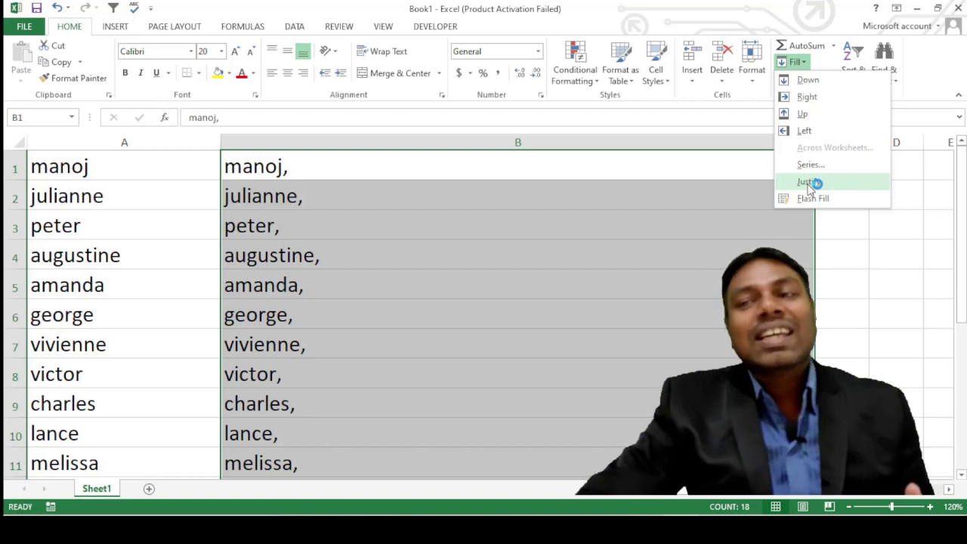
{"action": "left_click", "coordinate": [846, 183]}
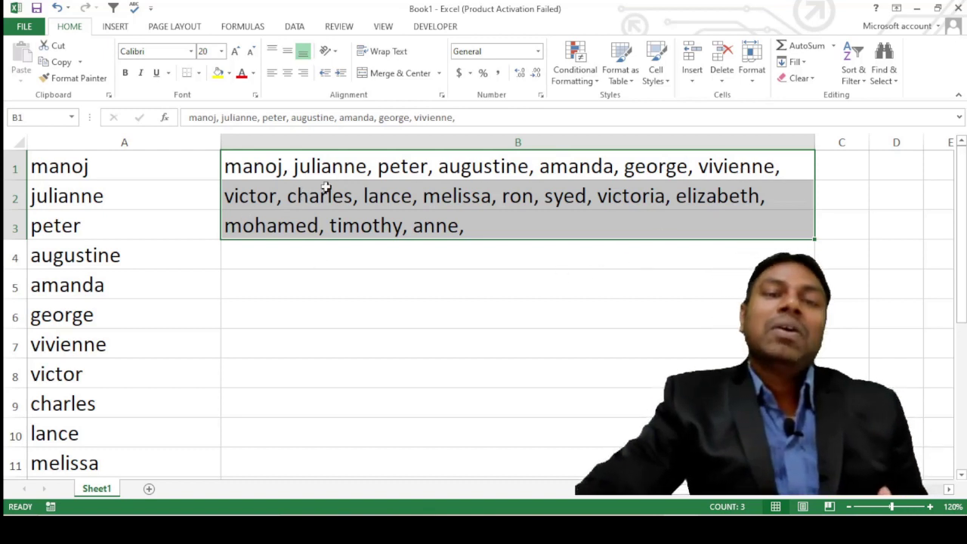
{"action": "left_click", "coordinate": [594, 309]}
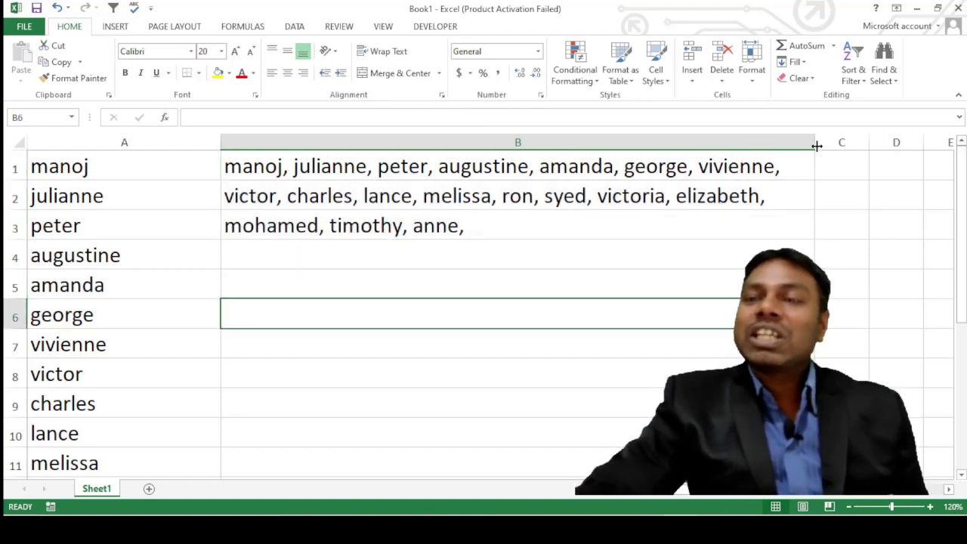
- Widen column B, zoom out, and rejustify B1:B3 into two longer lines
{"action": "left_click_drag", "start_coordinate": [817, 145], "coordinate": [954, 144]}
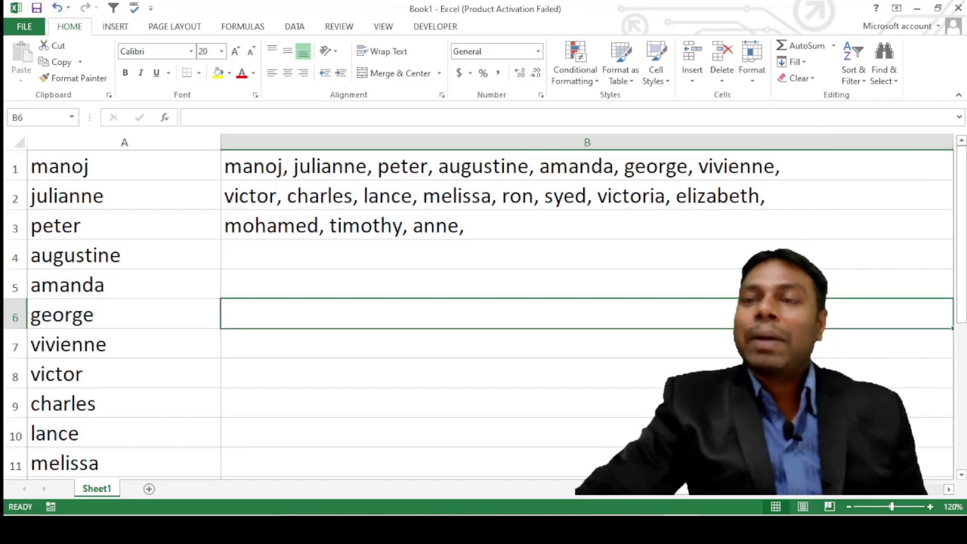
{"action": "left_click", "coordinate": [849, 507]}
{"action": "left_click", "coordinate": [850, 507]}
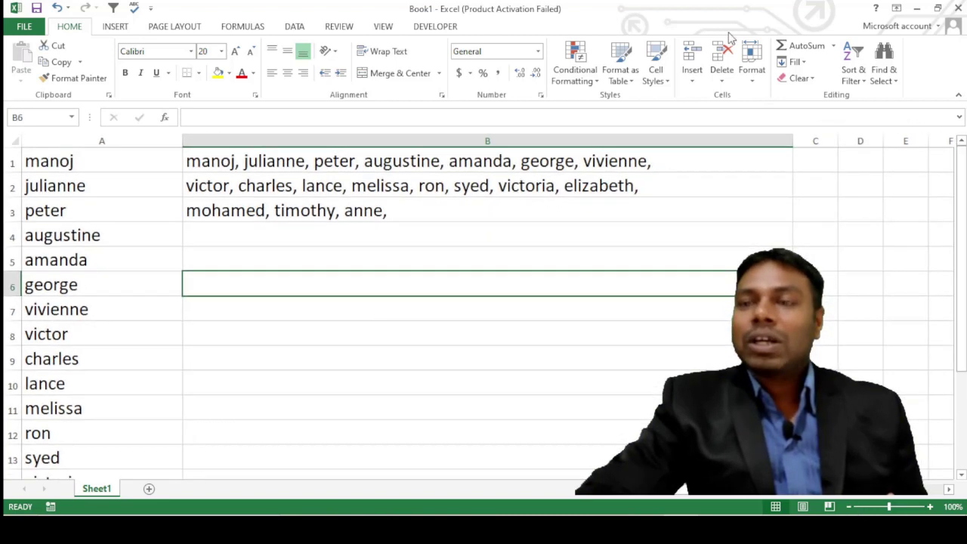
{"action": "left_click_drag", "start_coordinate": [791, 150], "coordinate": [912, 152]}
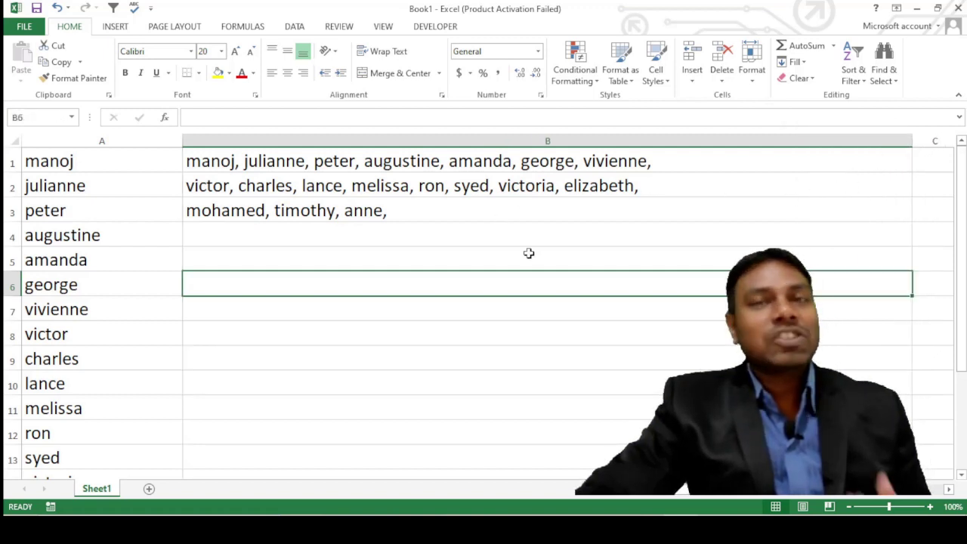
{"action": "left_click", "coordinate": [479, 315]}
{"action": "left_click_drag", "start_coordinate": [438, 162], "coordinate": [439, 202]}
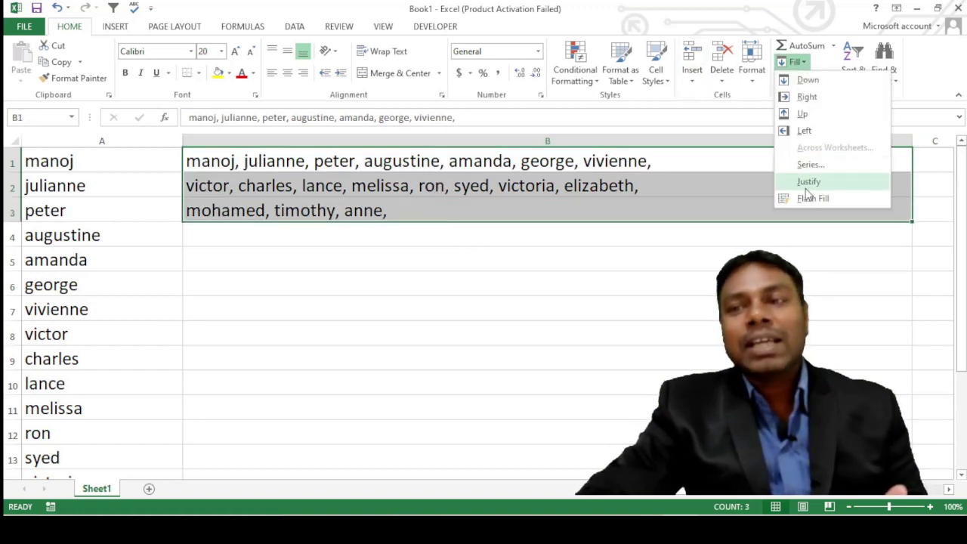
{"action": "left_click", "coordinate": [808, 183]}
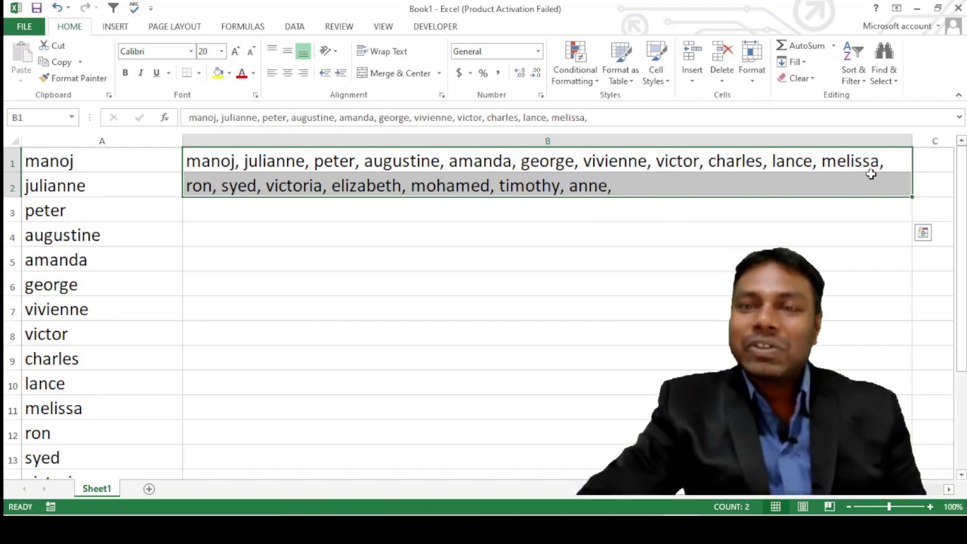
- Zoom out, widen column B further, and Fill > Justify so all names fit in B1
{"action": "left_click", "coordinate": [849, 507]}
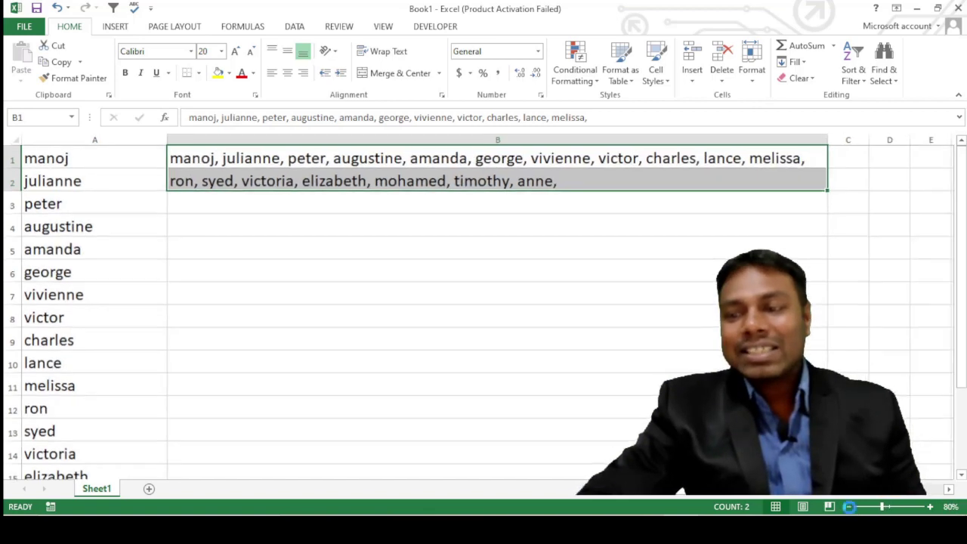
{"action": "left_click", "coordinate": [849, 507]}
{"action": "left_click", "coordinate": [850, 506]}
{"action": "left_click", "coordinate": [849, 506]}
{"action": "left_click_drag", "start_coordinate": [553, 140], "coordinate": [621, 148]}
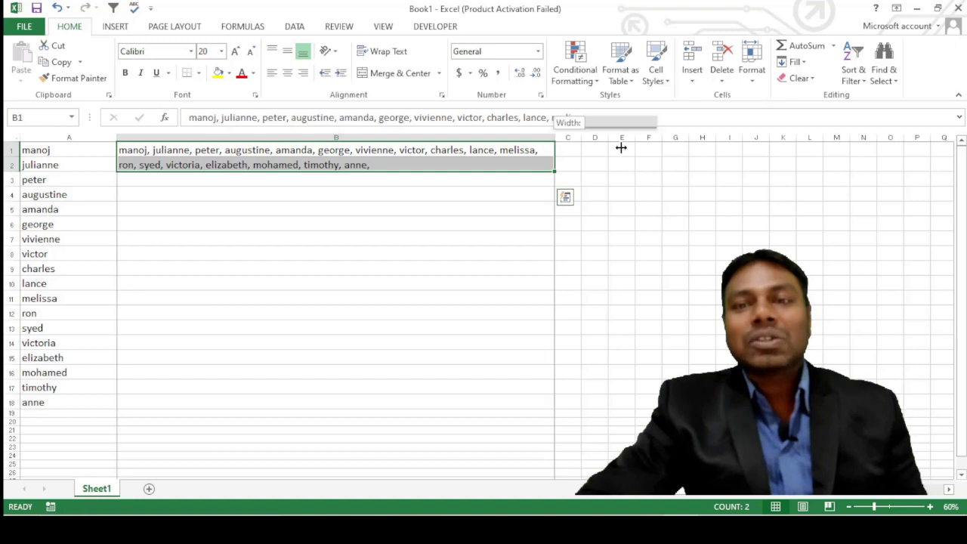
{"action": "left_click_drag", "start_coordinate": [728, 150], "coordinate": [888, 177]}
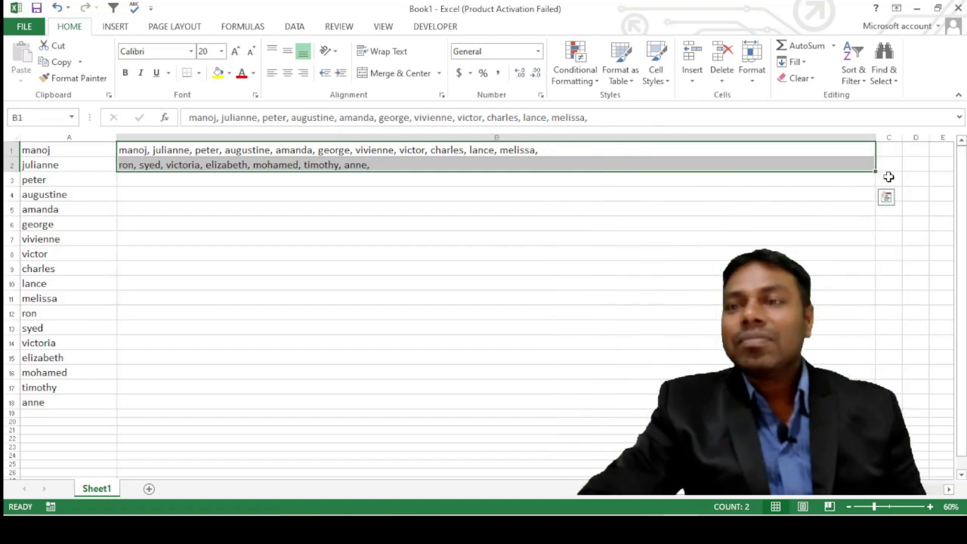
{"action": "left_click", "coordinate": [793, 62]}
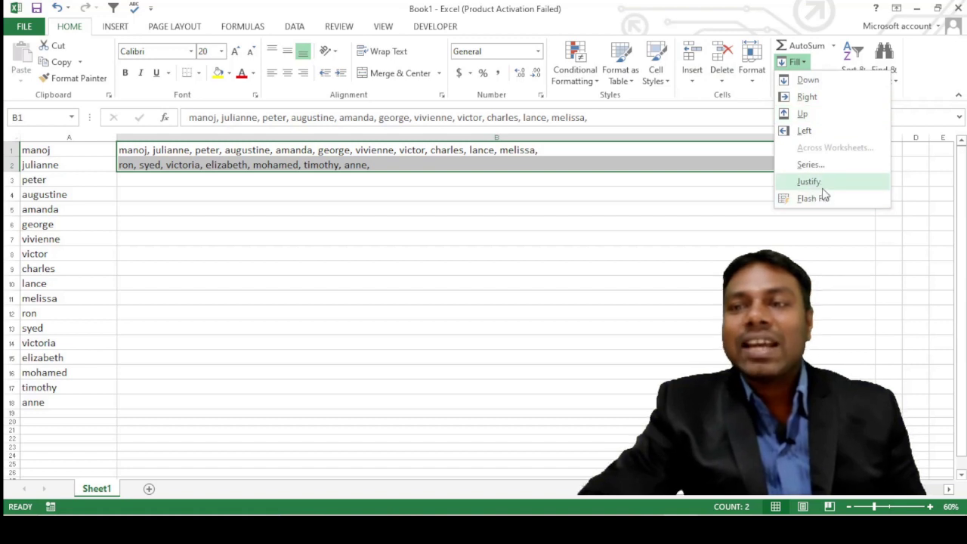
{"action": "left_click", "coordinate": [821, 188]}
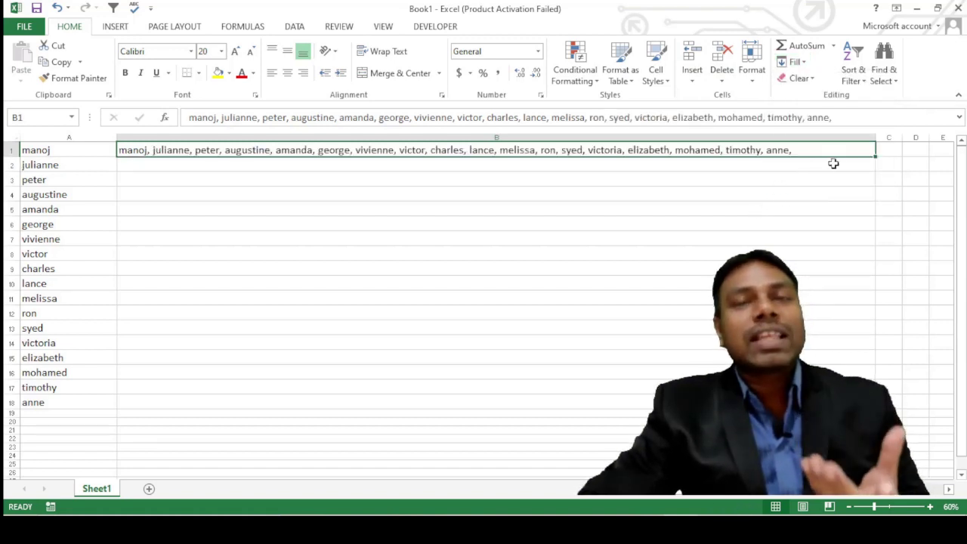
{"action": "left_click_drag", "start_coordinate": [877, 137], "coordinate": [801, 137]}
{"action": "left_click", "coordinate": [454, 239]}
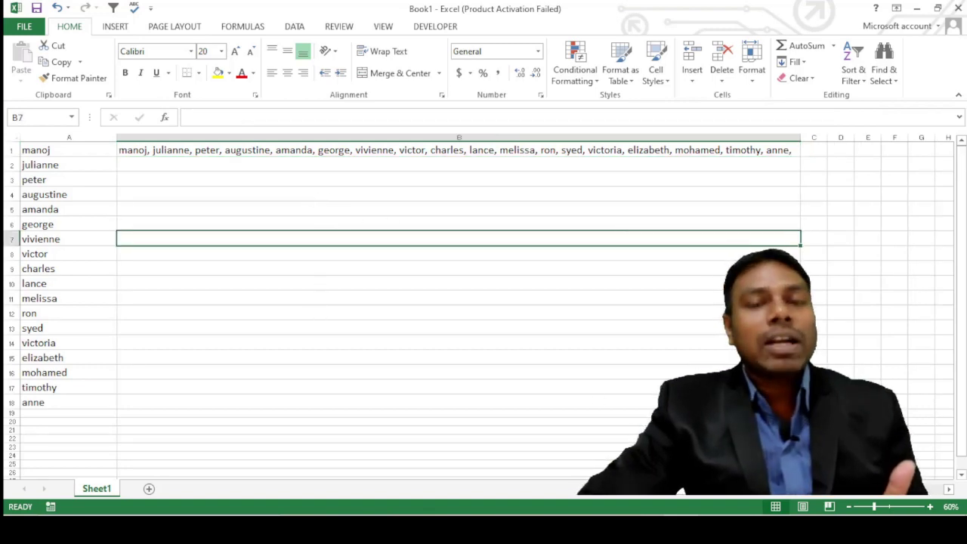
{"action": "left_click", "coordinate": [933, 505]}
{"action": "left_click", "coordinate": [932, 506]}
{"action": "left_click", "coordinate": [932, 505]}
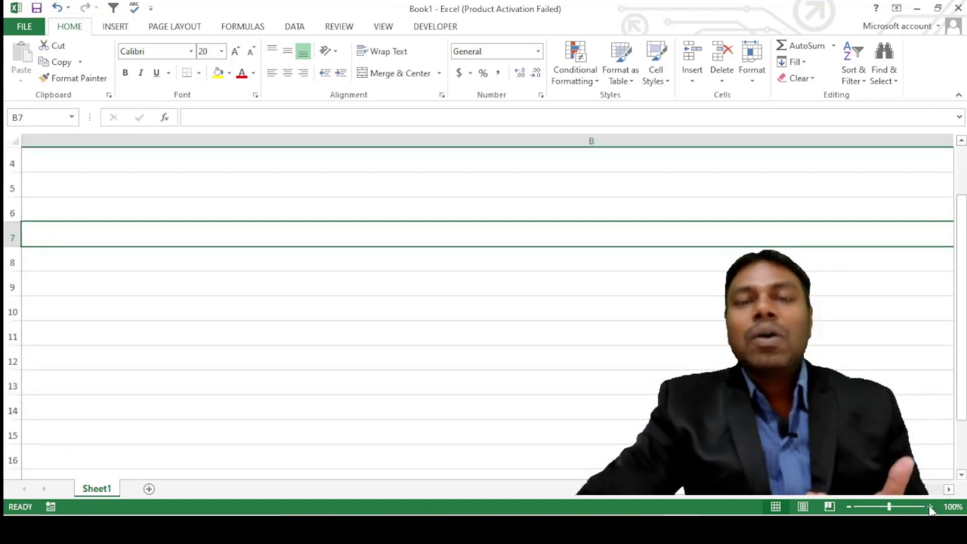
{"action": "scroll", "coordinate": [420, 302], "scroll_direction": "up", "scroll_amount": 1}
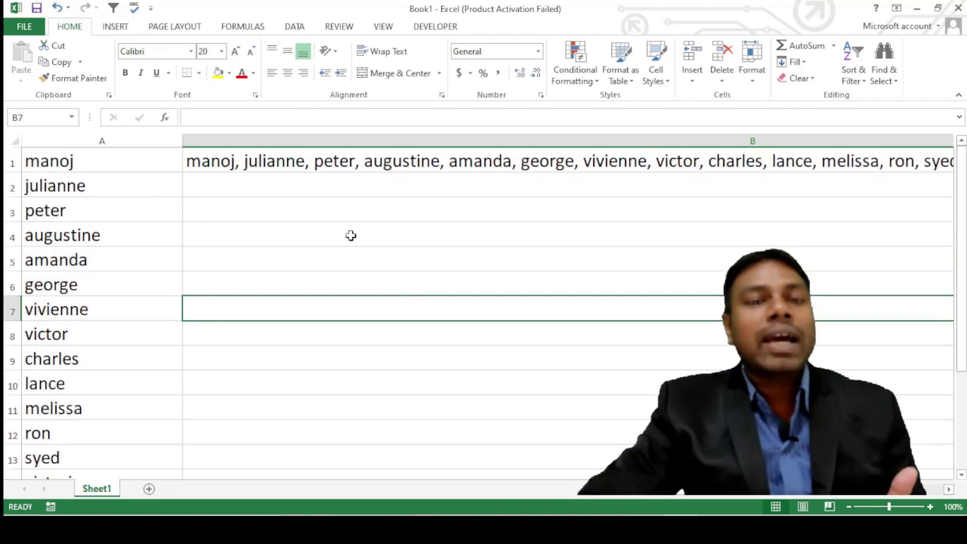
{"action": "left_click", "coordinate": [333, 165]}
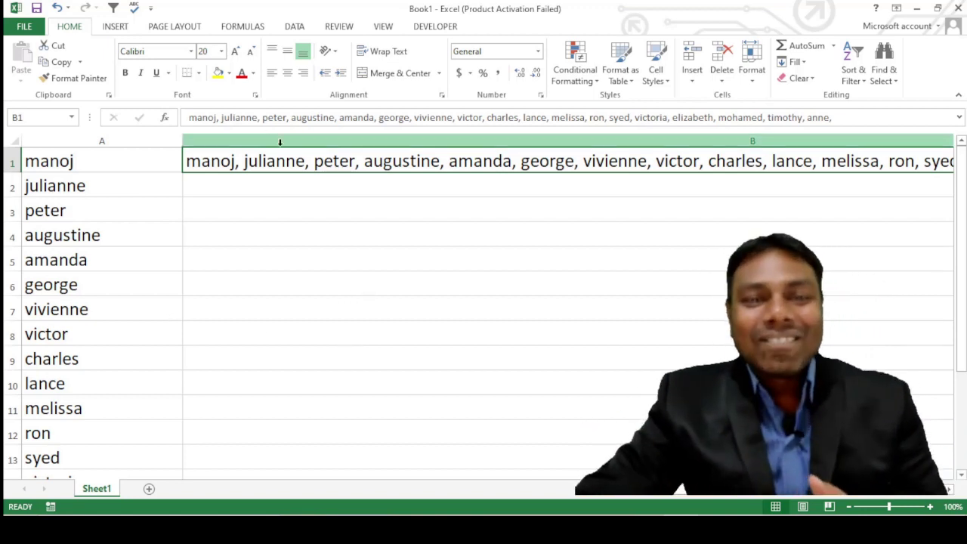
{"action": "left_click", "coordinate": [291, 193]}
{"action": "left_click", "coordinate": [323, 166]}
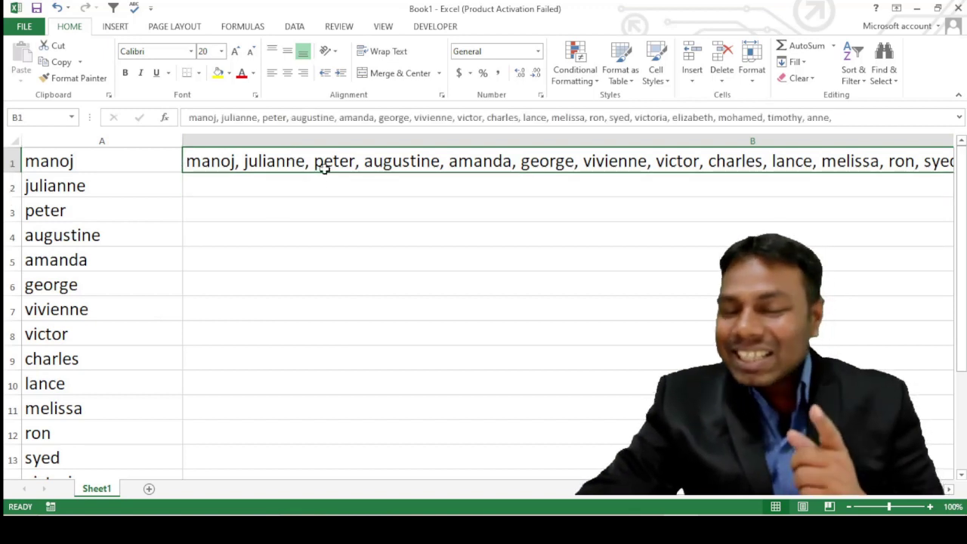